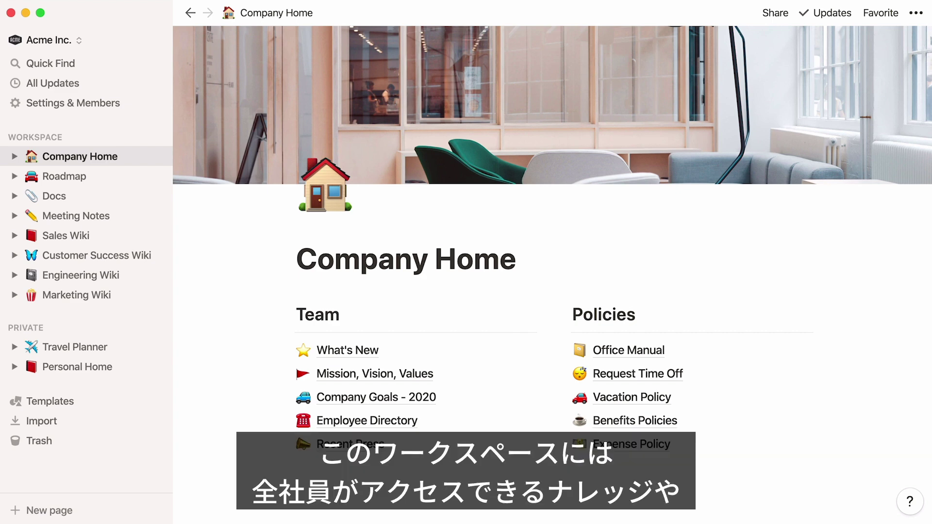
# Step: Browse the Mission/Vision/Values, Vacation Policy, Roadmap, Docs, Meeting Notes, Engineering Wiki and Sales Wiki pages
pyautogui.click(381, 374)
pyautogui.click(304, 15)
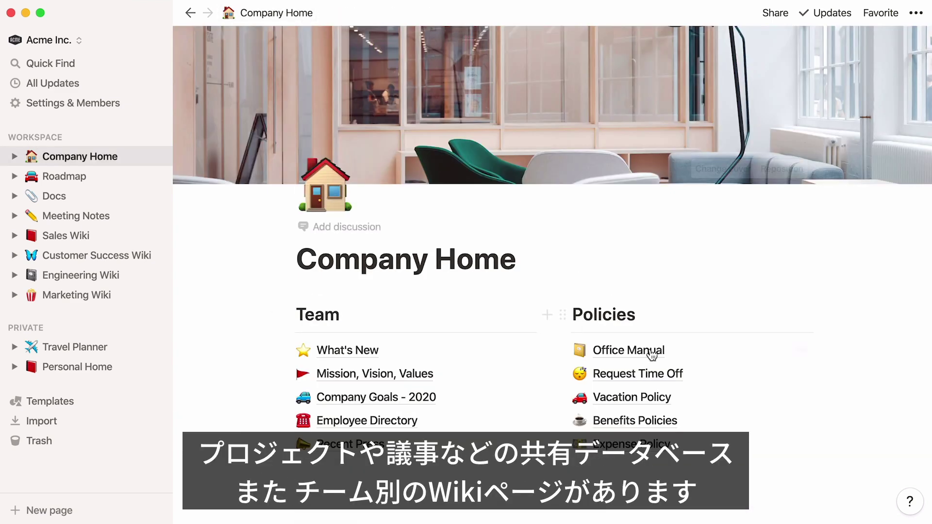
pyautogui.click(656, 395)
pyautogui.click(107, 178)
pyautogui.click(113, 196)
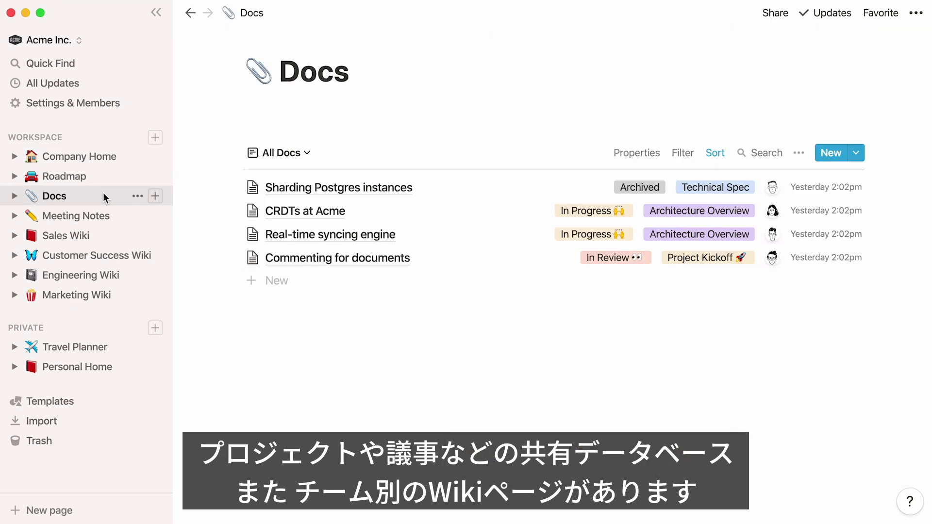
pyautogui.click(119, 218)
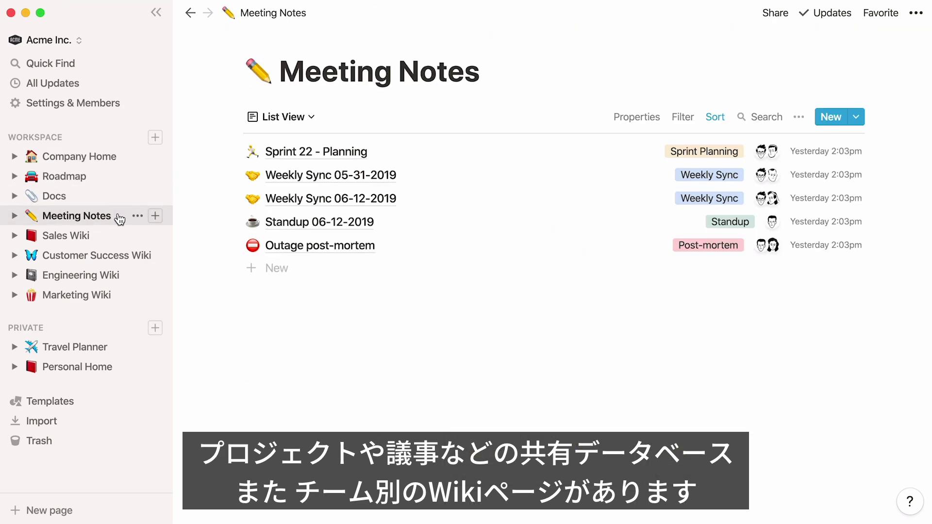
pyautogui.click(124, 273)
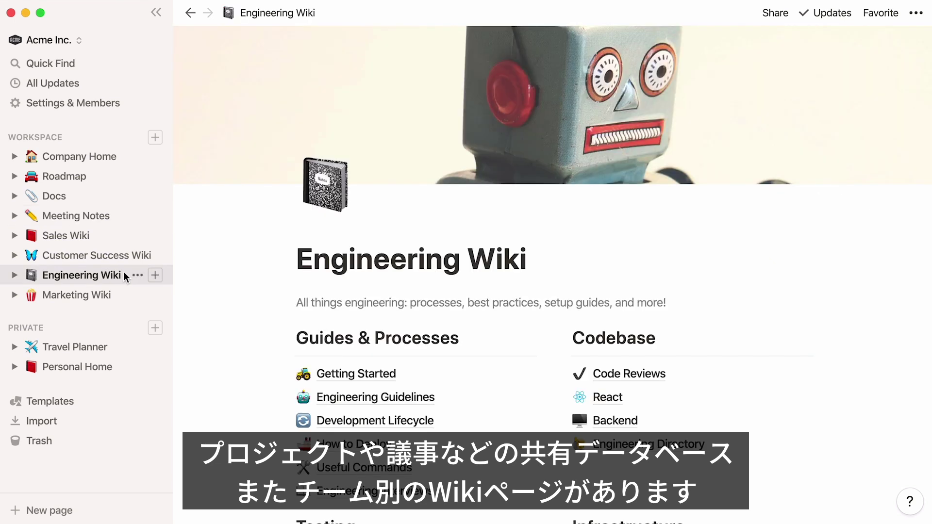
pyautogui.click(114, 238)
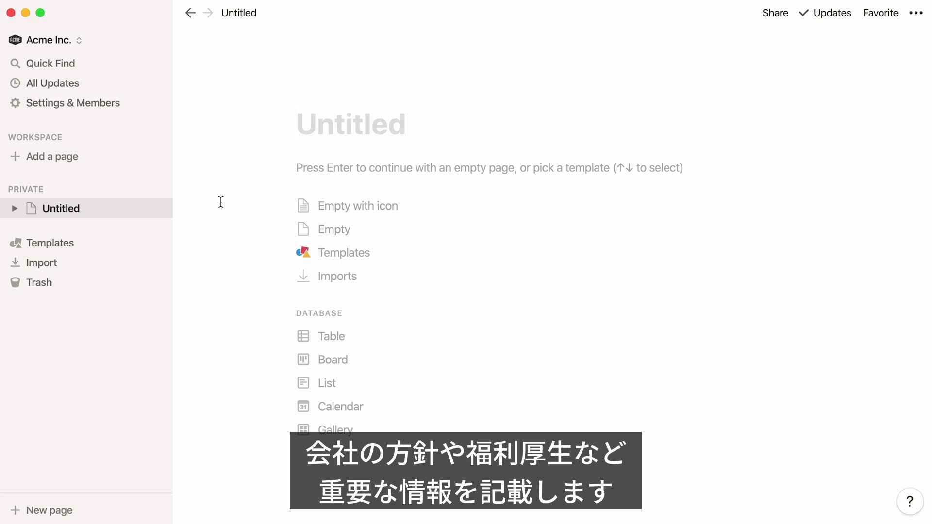
# Step: Add an Untitled page under Workspace, glance at the private Untitled page, then return to the new one
pyautogui.click(100, 156)
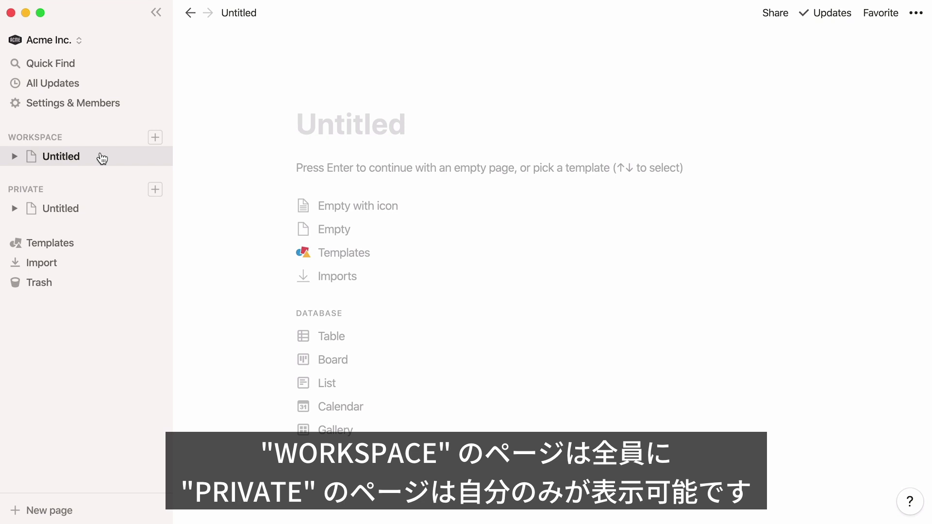
pyautogui.click(106, 213)
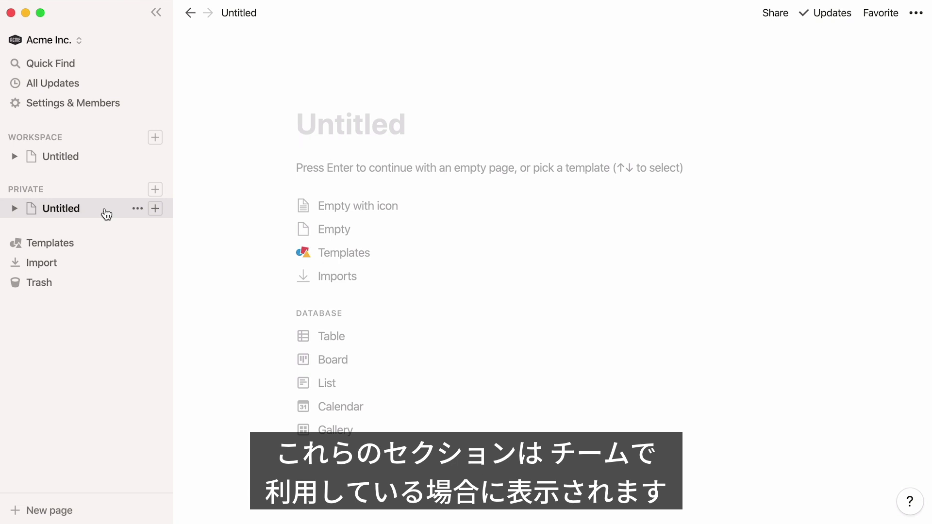
pyautogui.click(106, 166)
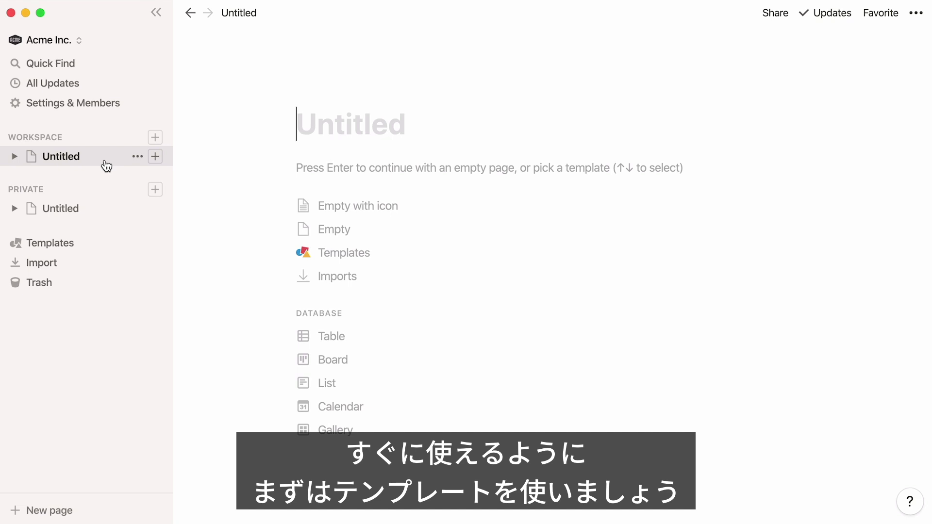
# Step: Apply the Human Resources 'Company Home' template to the shared workspace Untitled page
pyautogui.click(358, 261)
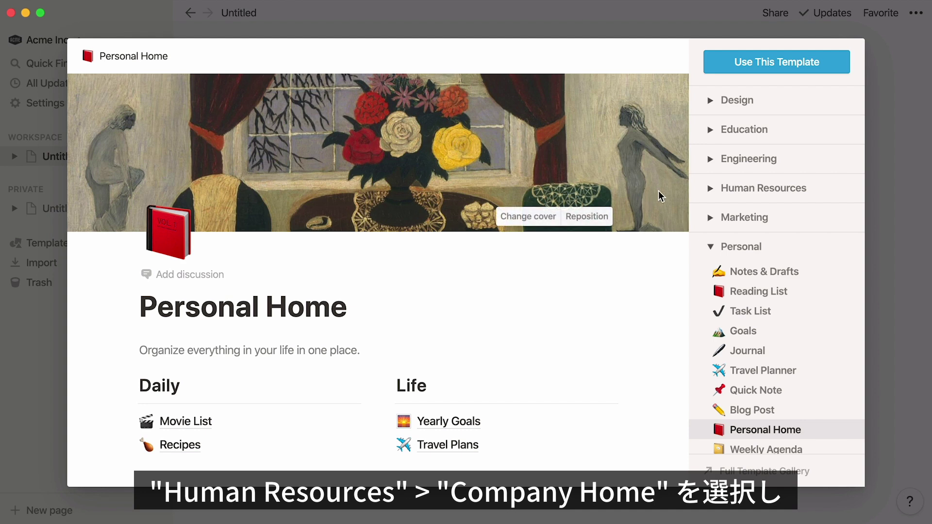
pyautogui.click(719, 187)
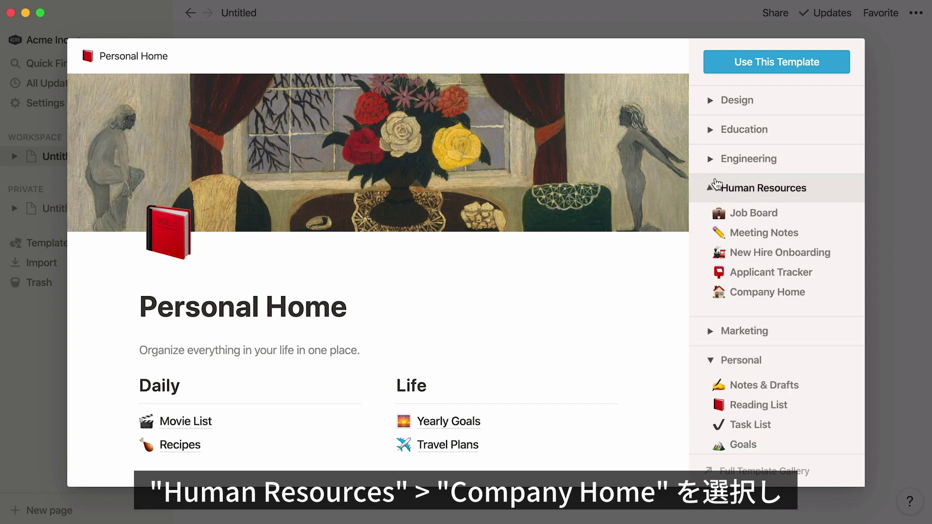
pyautogui.click(701, 291)
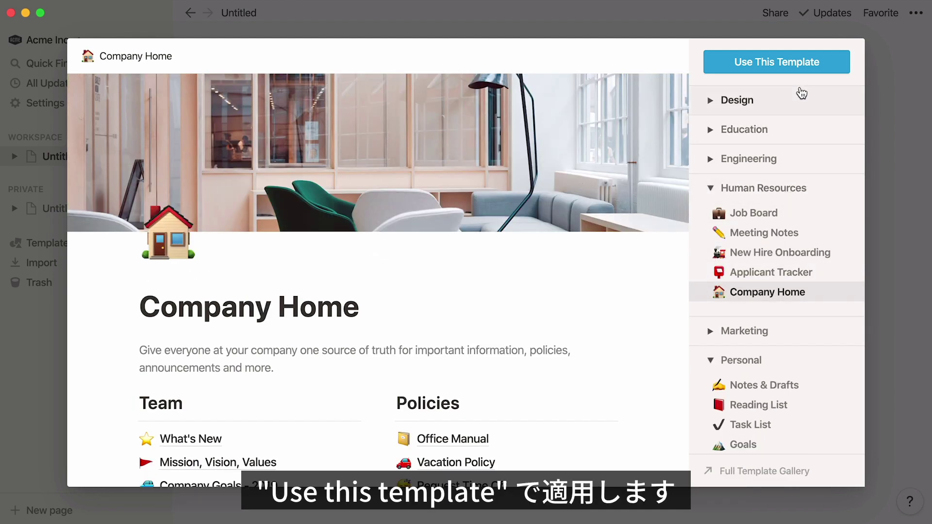
pyautogui.click(812, 64)
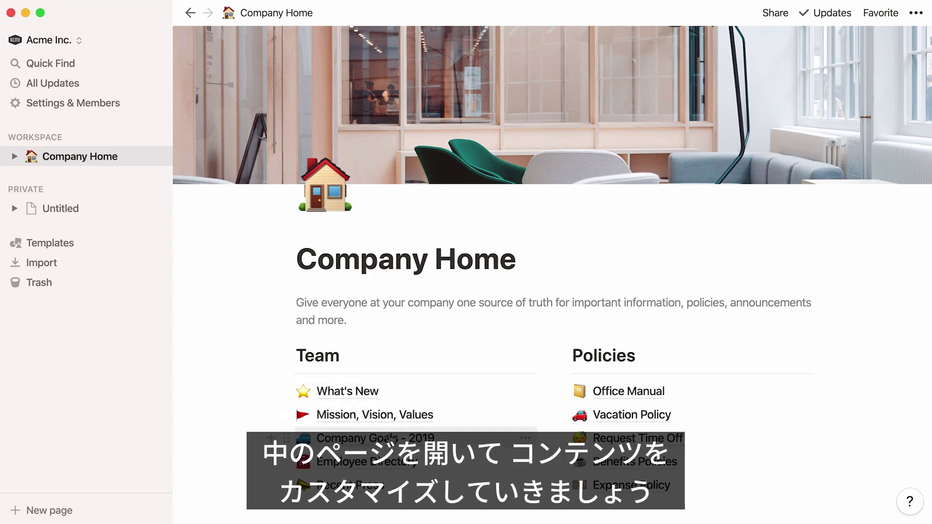
# Step: Remove the Notion Tip callout from Company Goals - 2019 and retitle it Company Goals - 2020
pyautogui.click(397, 435)
pyautogui.click(285, 251)
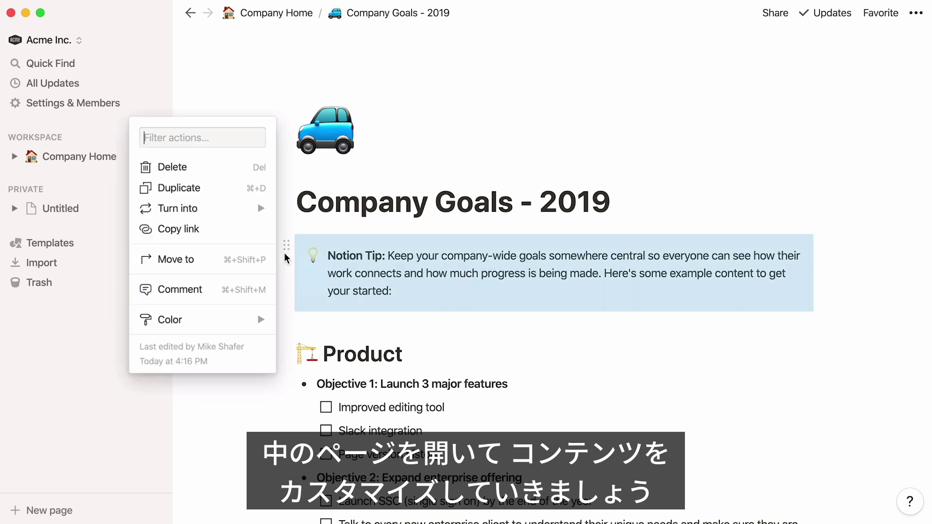
pyautogui.click(249, 168)
pyautogui.moveTo(618, 204); pyautogui.dragTo(578, 205)
pyautogui.write('20')
# Step: Add a 'Security Protocols' sub-page to Company Home using /page
pyautogui.click(113, 162)
pyautogui.write('/page')
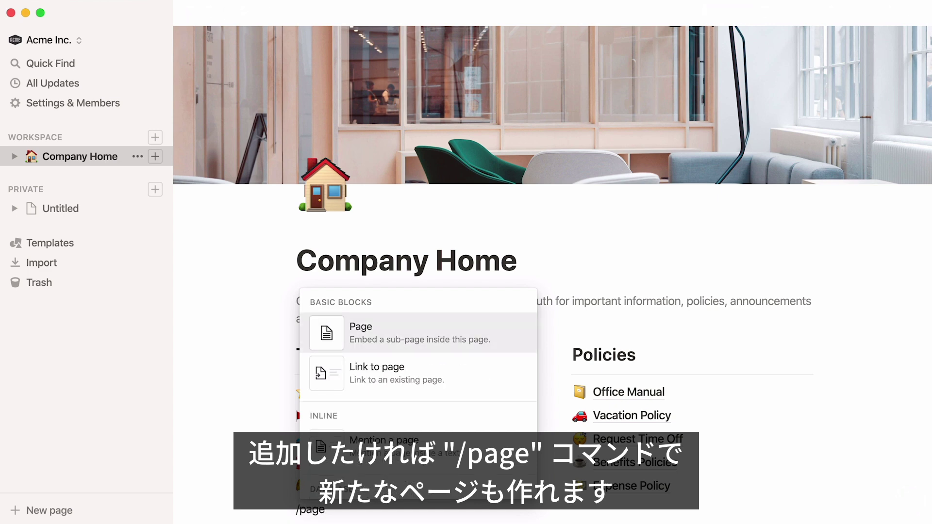
pyautogui.press('Return')
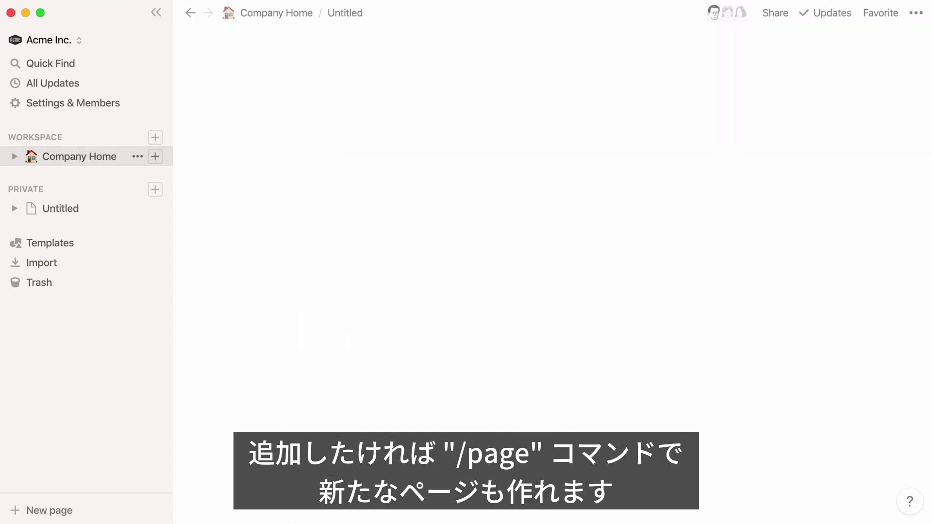
pyautogui.write('Security Protocols')
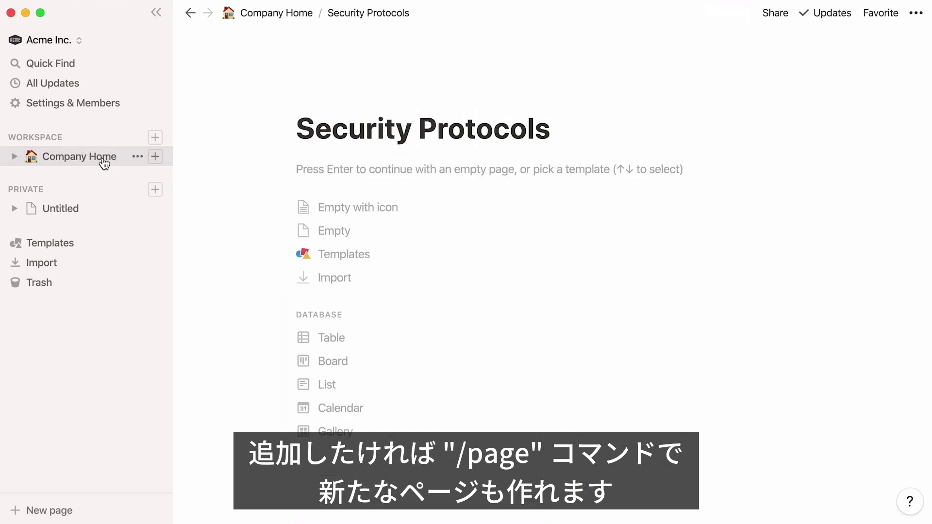
pyautogui.click(90, 158)
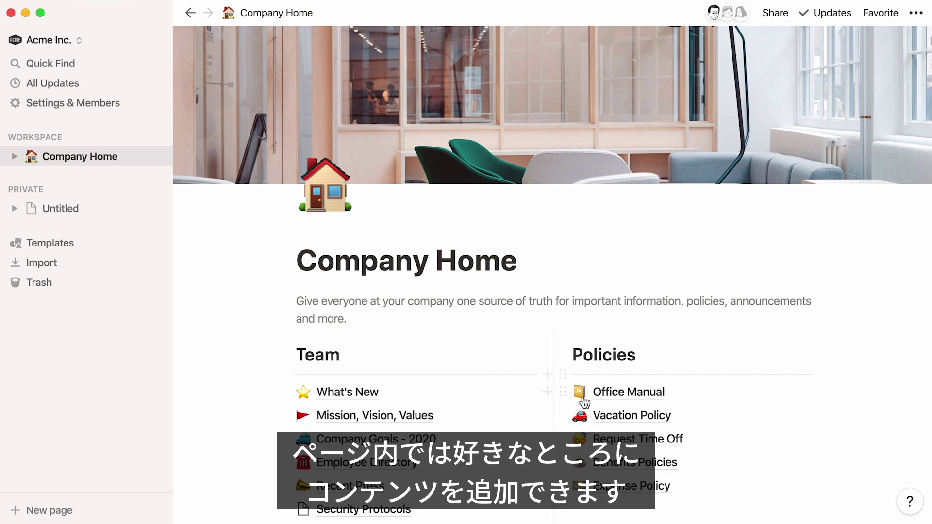
# Step: Add 'Every employee at Acme Corp starts with the PTO allowance outlined below.' under the Vacation Policy title
pyautogui.click(606, 416)
pyautogui.click(605, 209)
pyautogui.press('Return')
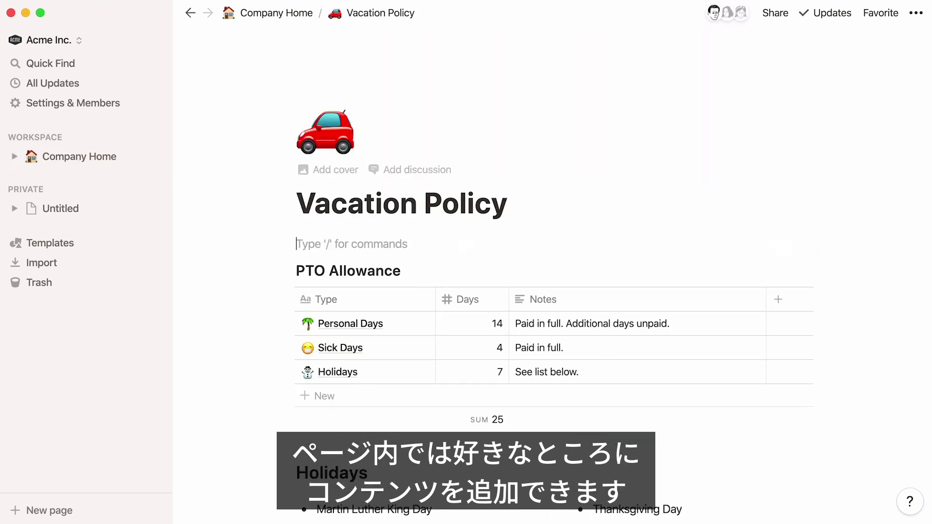
pyautogui.write('Every employee at Acme Corp starts with the PTO allowance outlined below.')
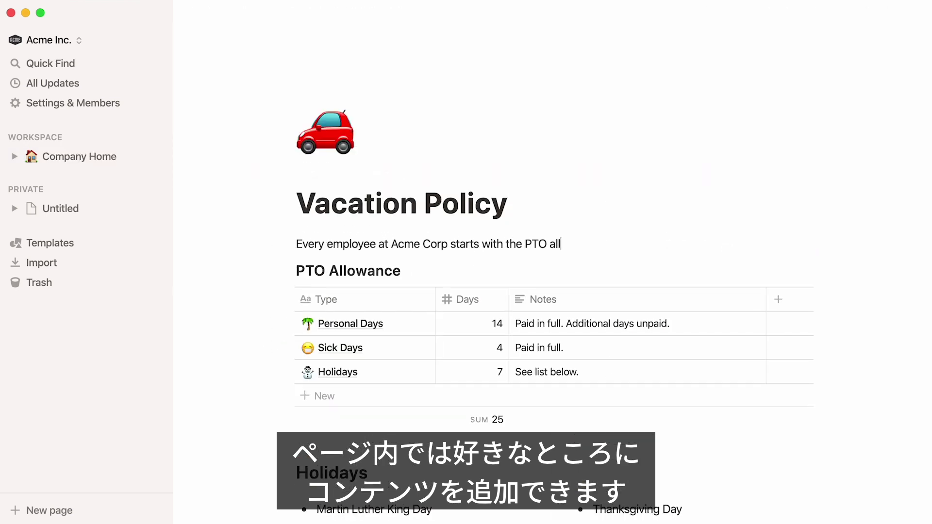
# Step: Below the PTO Allowance table, preview the video, pdf, code, to-do and calendar blocks, then delete the empty block
pyautogui.scroll(-1, 499, 284)
pyautogui.click(350, 425)
pyautogui.write('/')
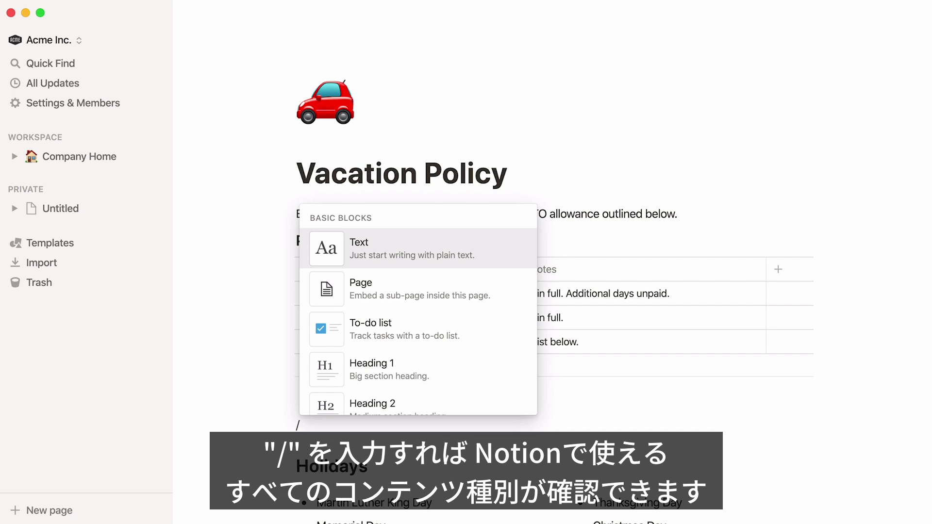
pyautogui.write('video')
pyautogui.press('BackSpace')
pyautogui.press('BackSpace')
pyautogui.press('BackSpace')
pyautogui.press('BackSpace')
pyautogui.press('BackSpace')
pyautogui.write('pdf')
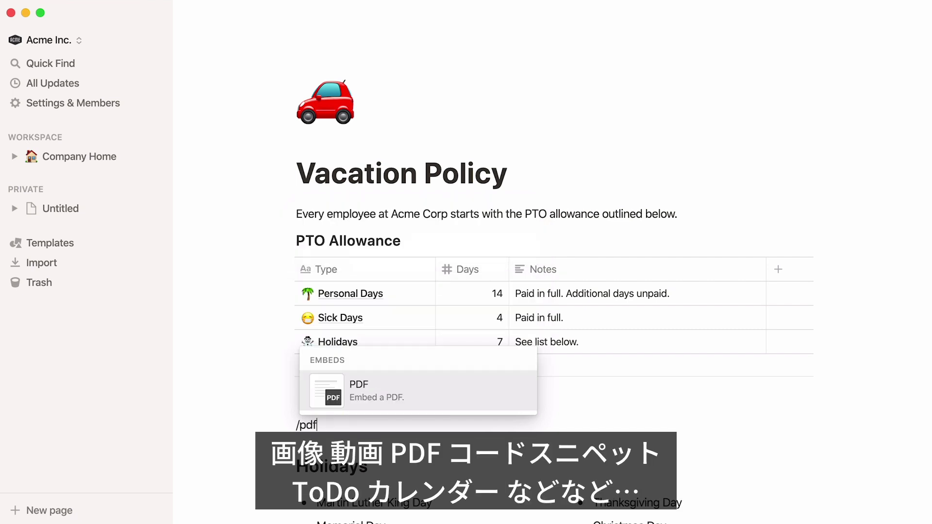
pyautogui.press('BackSpace')
pyautogui.press('BackSpace')
pyautogui.press('BackSpace')
pyautogui.write('code')
pyautogui.press('BackSpace')
pyautogui.press('BackSpace')
pyautogui.press('BackSpace')
pyautogui.press('BackSpace')
pyautogui.write('to-do')
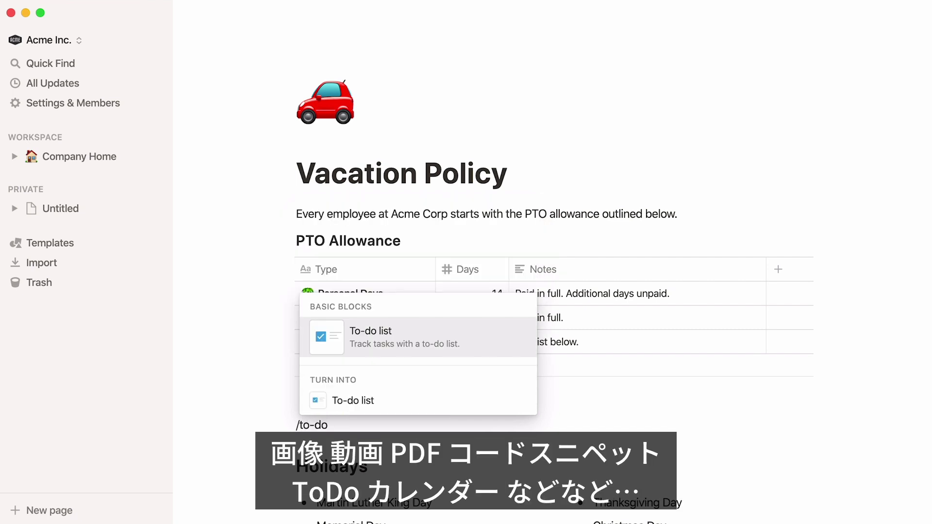
pyautogui.press('BackSpace')
pyautogui.press('BackSpace')
pyautogui.press('BackSpace')
pyautogui.press('BackSpace')
pyautogui.press('BackSpace')
pyautogui.write('calendar')
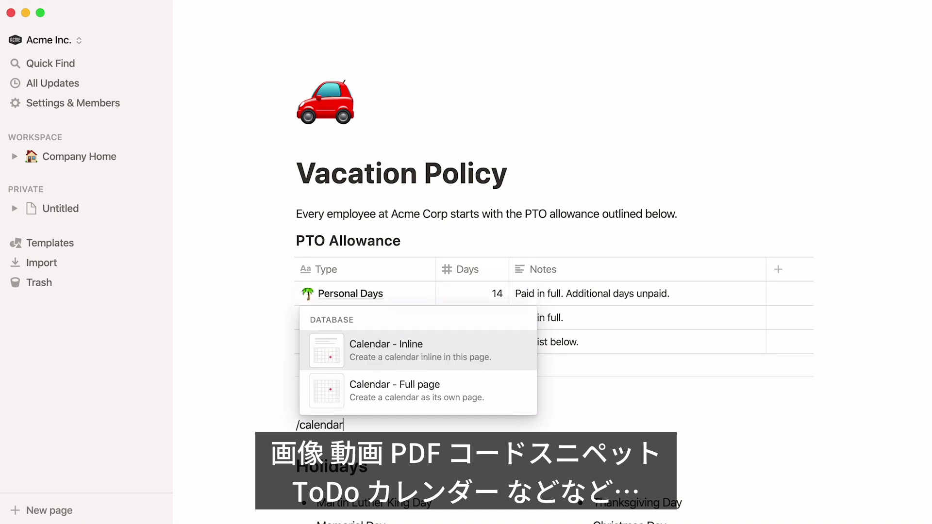
pyautogui.press('BackSpace')
pyautogui.press('BackSpace')
pyautogui.press('BackSpace')
pyautogui.press('BackSpace')
pyautogui.press('BackSpace')
pyautogui.press('BackSpace')
pyautogui.press('BackSpace')
pyautogui.press('BackSpace')
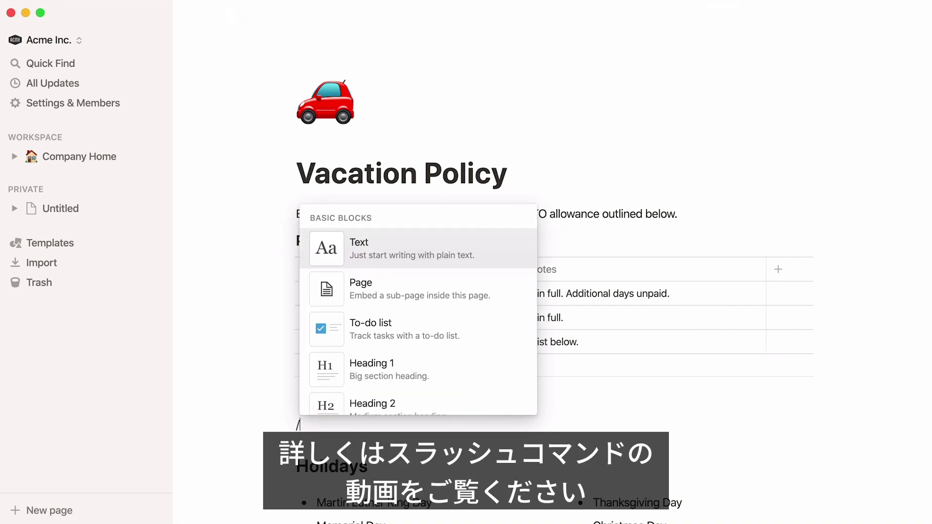
pyautogui.press('BackSpace')
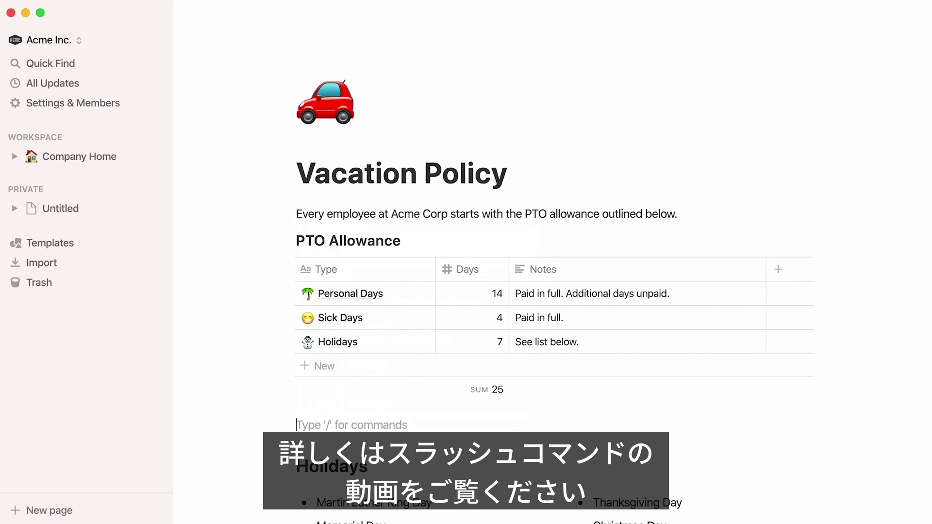
pyautogui.press('BackSpace')
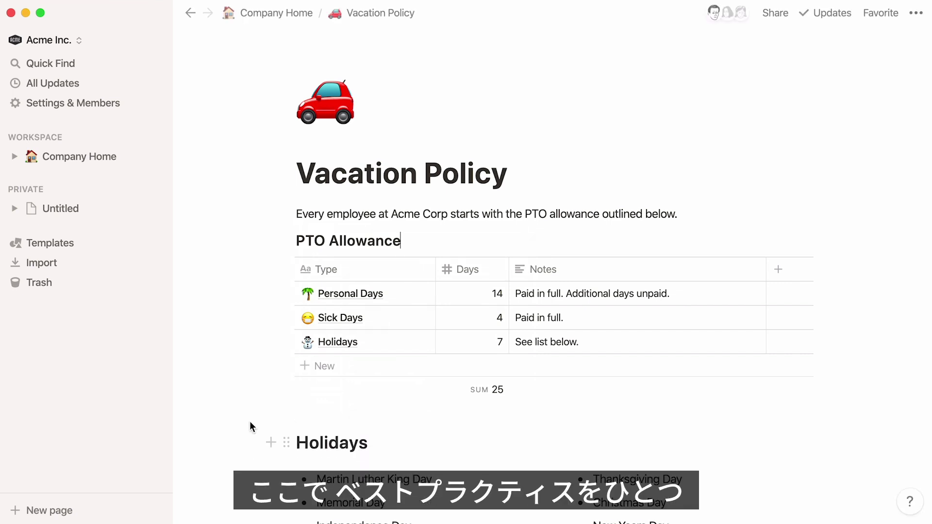
# Step: Insert a callout block above the Vacation Policy opening paragraph
pyautogui.press('Up')
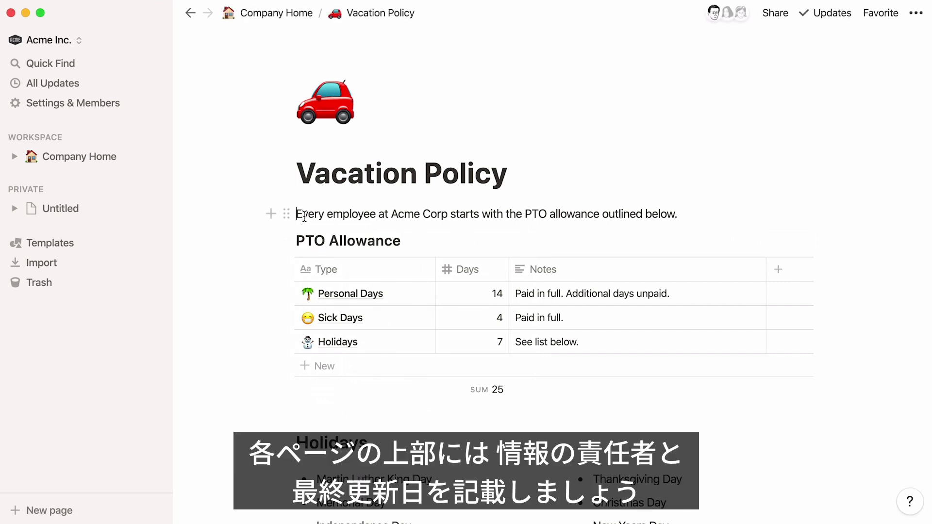
pyautogui.press('Return')
pyautogui.press('Up')
pyautogui.write('/callout')
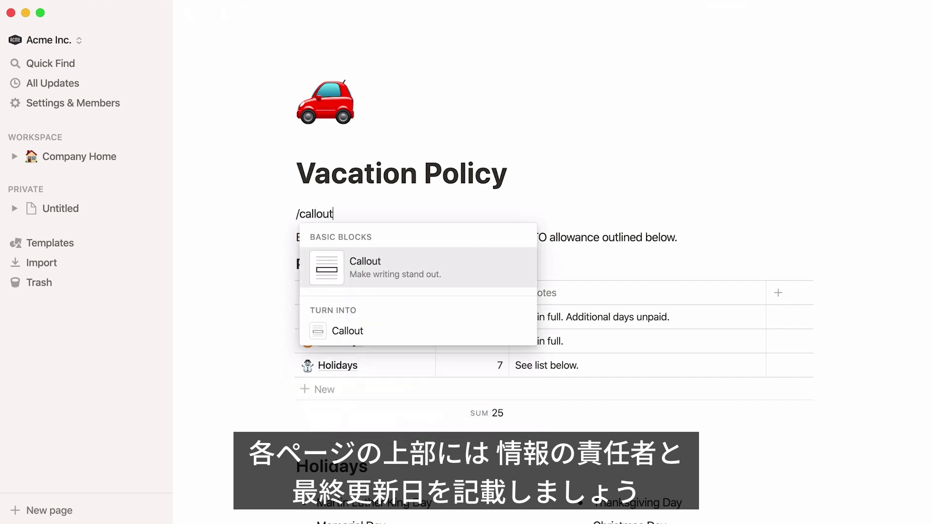
pyautogui.press('Return')
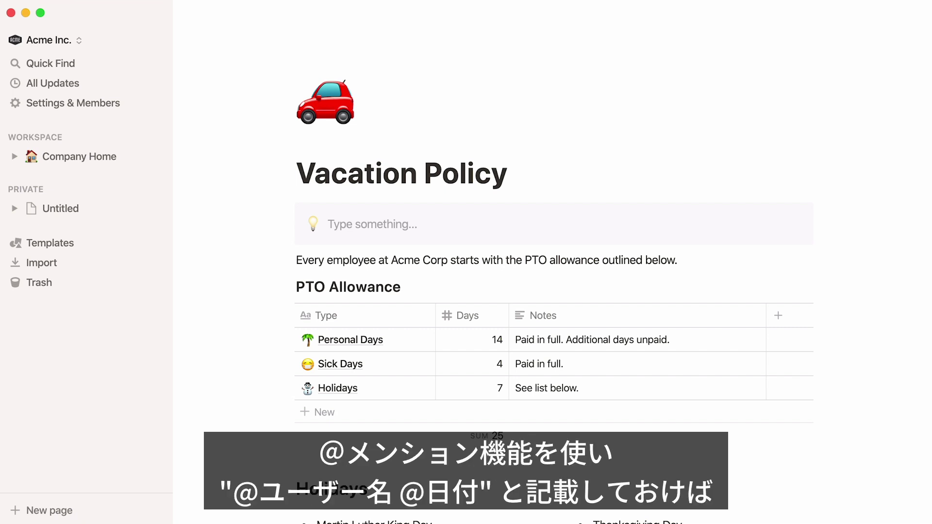
# Step: Fill the callout with a mention of the page owner, 'last updated', and a date mention, ending in a period
pyautogui.write('@edg')
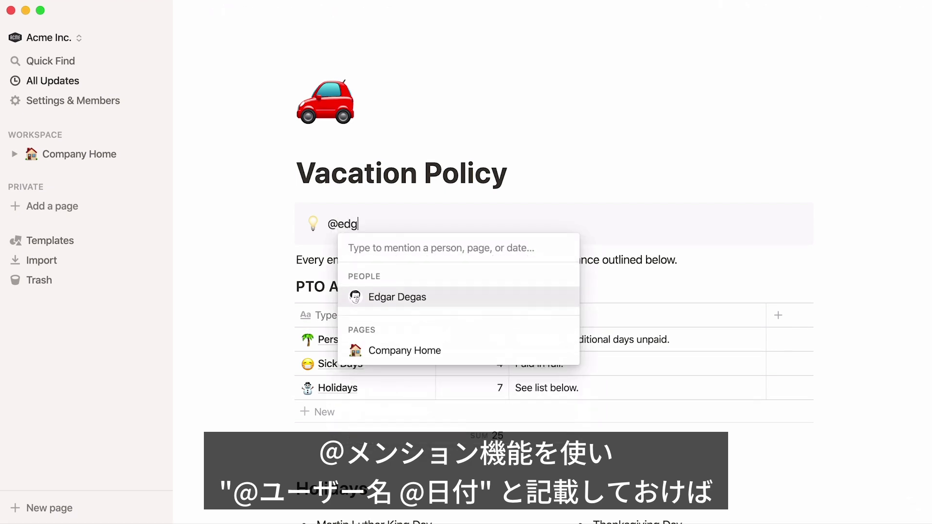
pyautogui.press('Return')
pyautogui.write('last updated @April')
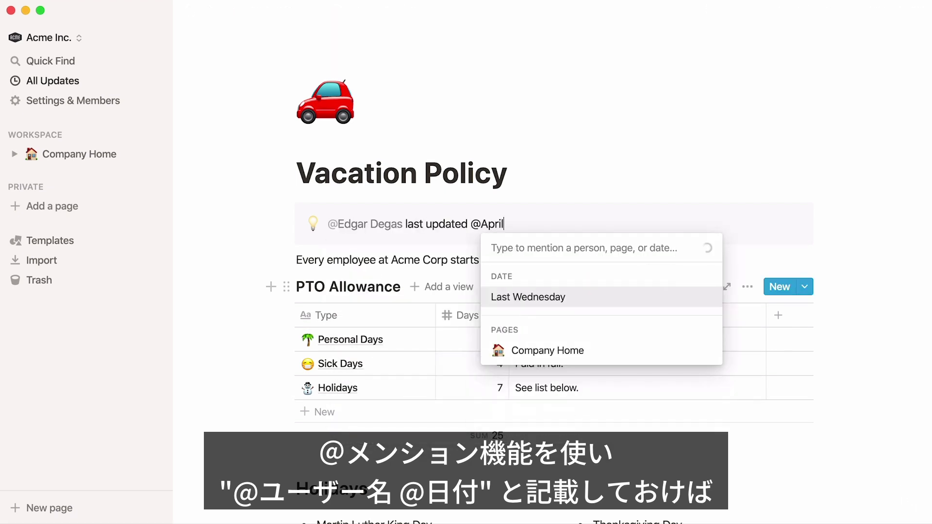
pyautogui.write(' 3, 2020')
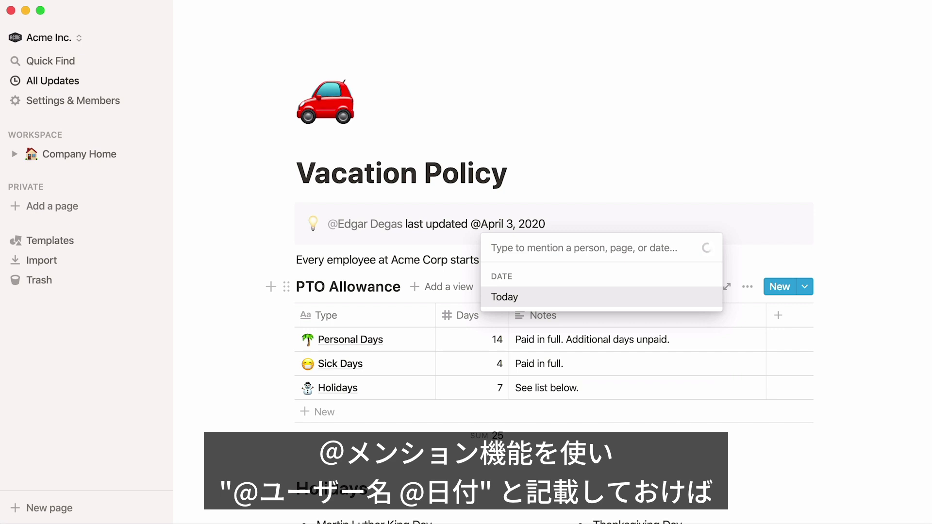
pyautogui.press('Return')
pyautogui.write('.')
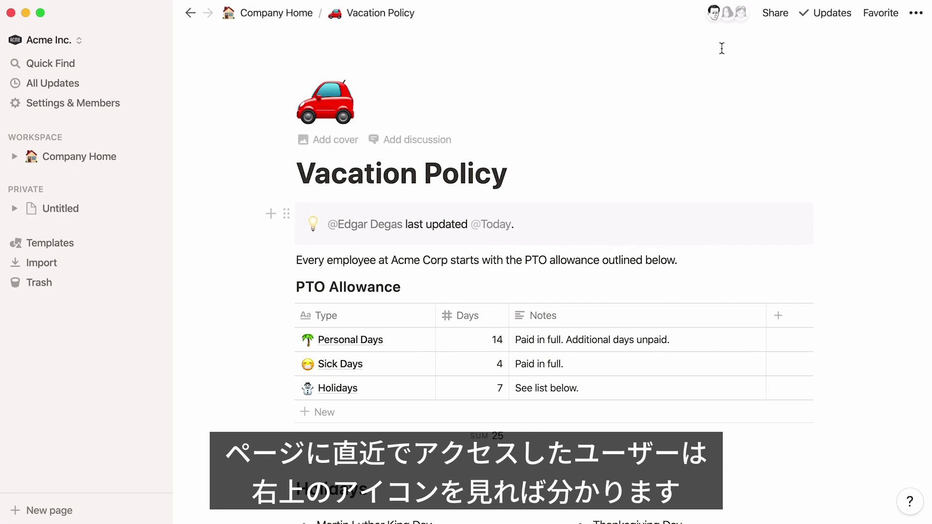
# Step: Check who is viewing the page, then go back to Company Home via the breadcrumb
pyautogui.moveTo(744, 21)
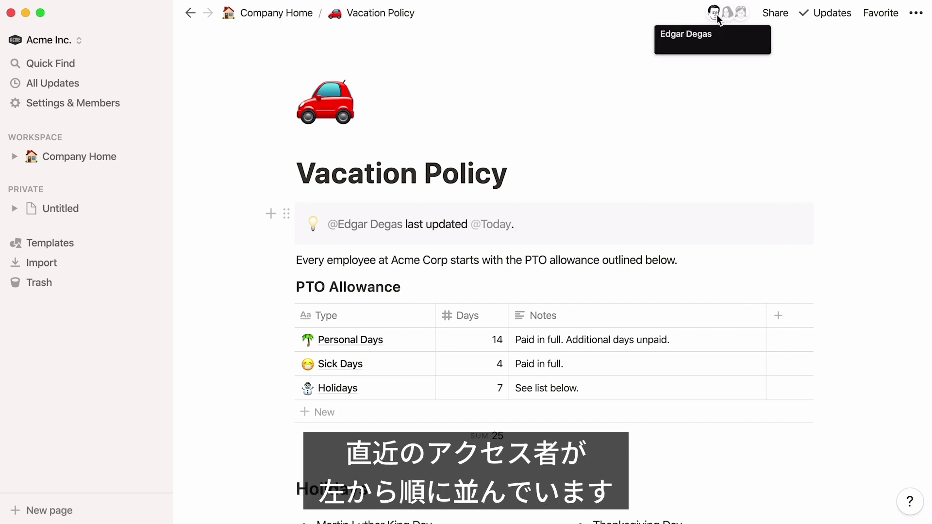
pyautogui.click(298, 14)
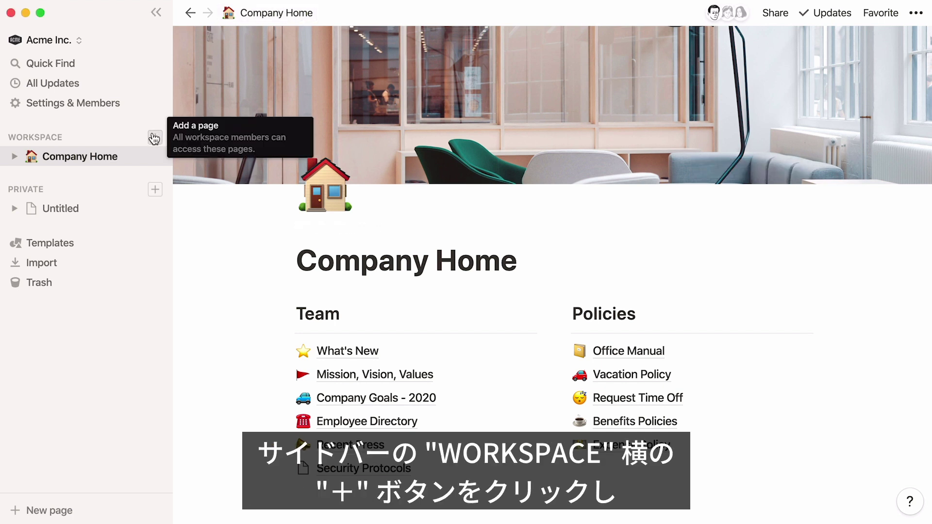
# Step: Create two new workspace pages titled Sales and Engineering
pyautogui.click(155, 139)
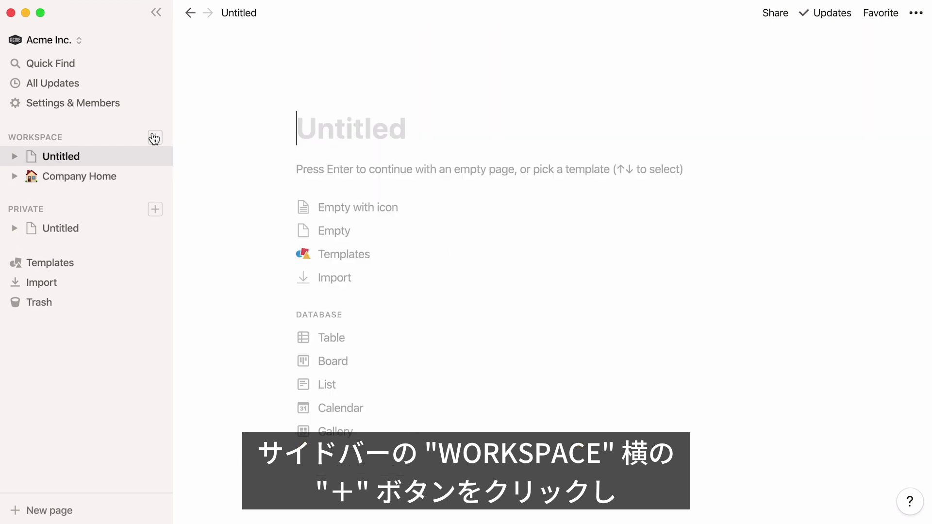
pyautogui.write('Sal')
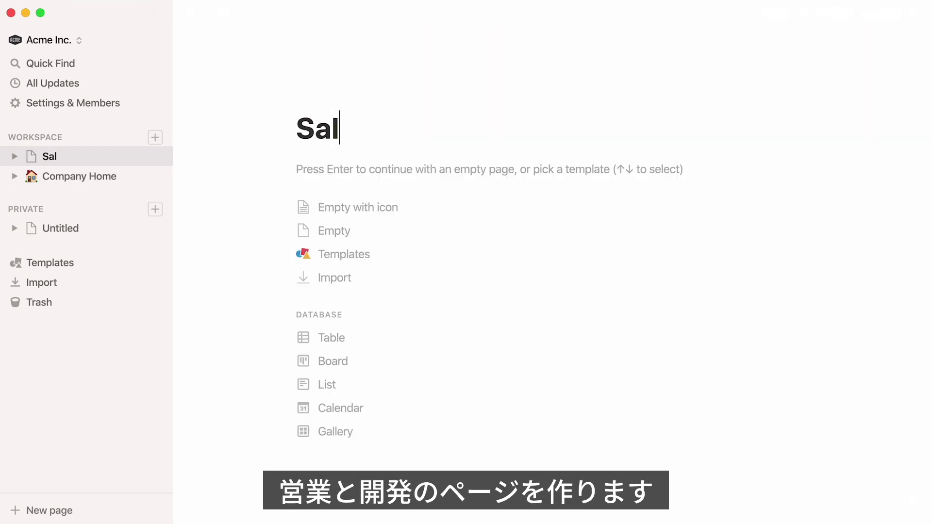
pyautogui.write('es')
pyautogui.click(155, 136)
pyautogui.write('Engineering')
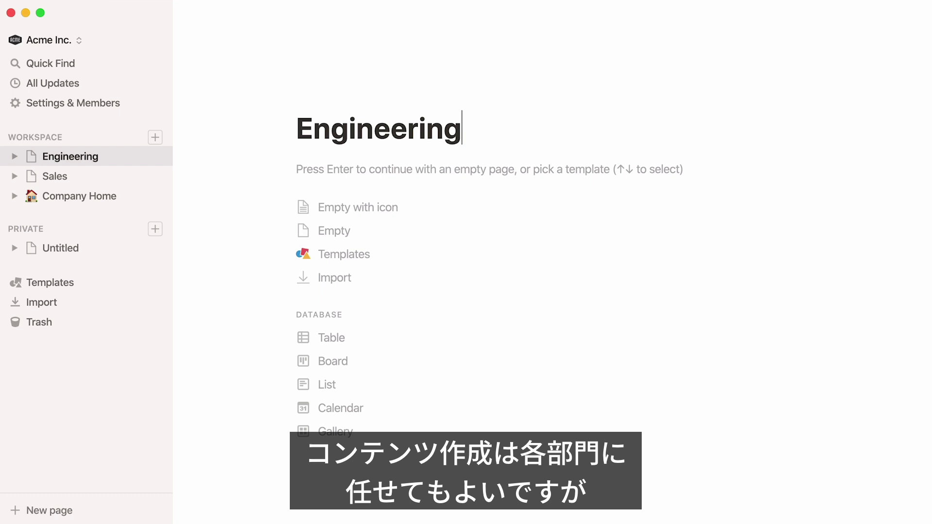
# Step: Turn the Engineering page into the Engineering Wiki template
pyautogui.click(306, 258)
pyautogui.click(709, 160)
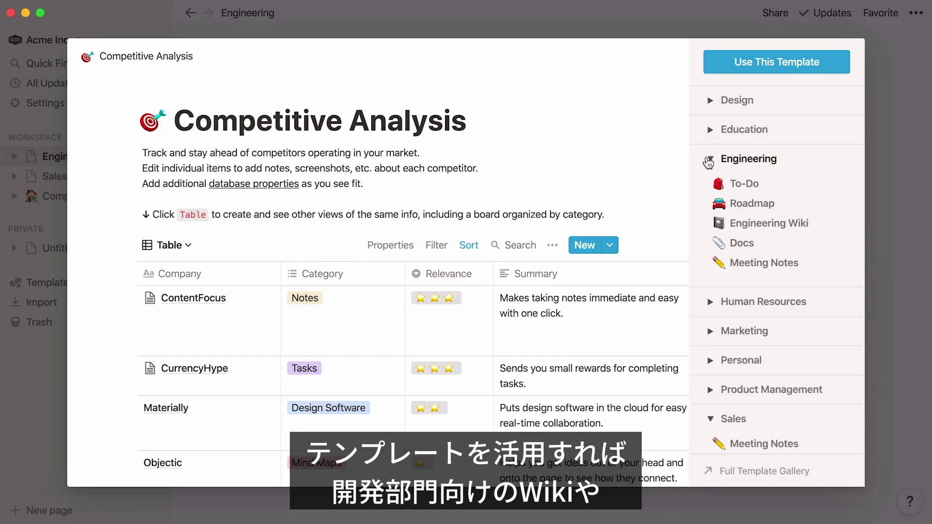
pyautogui.click(712, 221)
pyautogui.click(801, 66)
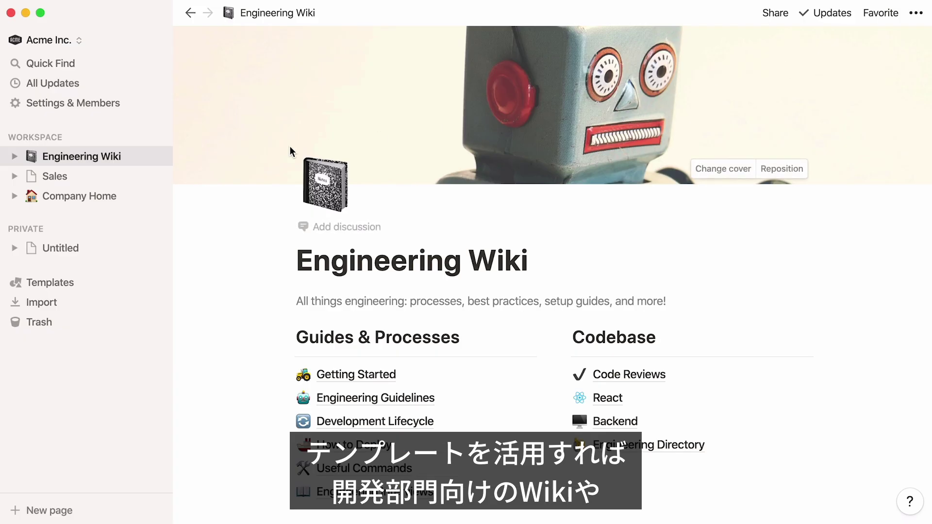
# Step: Apply the Sales Wiki template to the Sales page and delete its intro paragraph
pyautogui.click(125, 177)
pyautogui.click(303, 254)
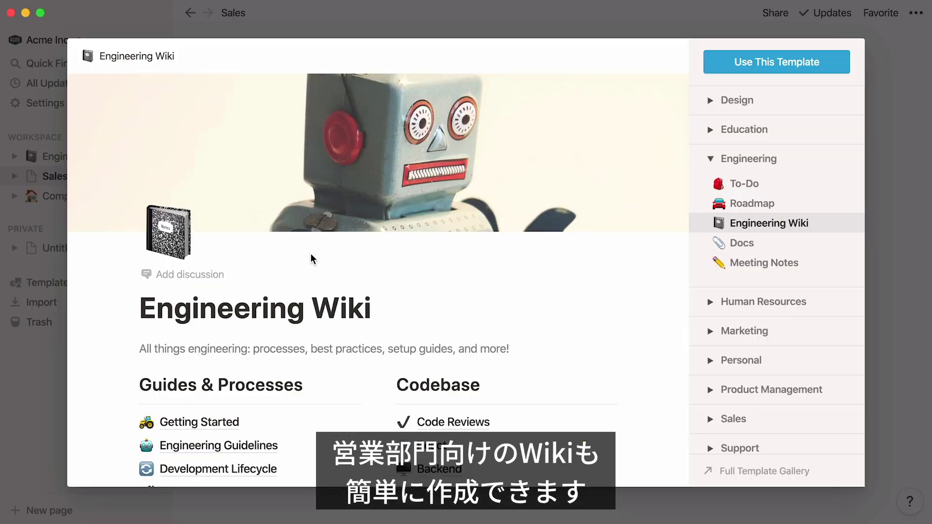
pyautogui.click(717, 420)
pyautogui.scroll(-3, 717, 421)
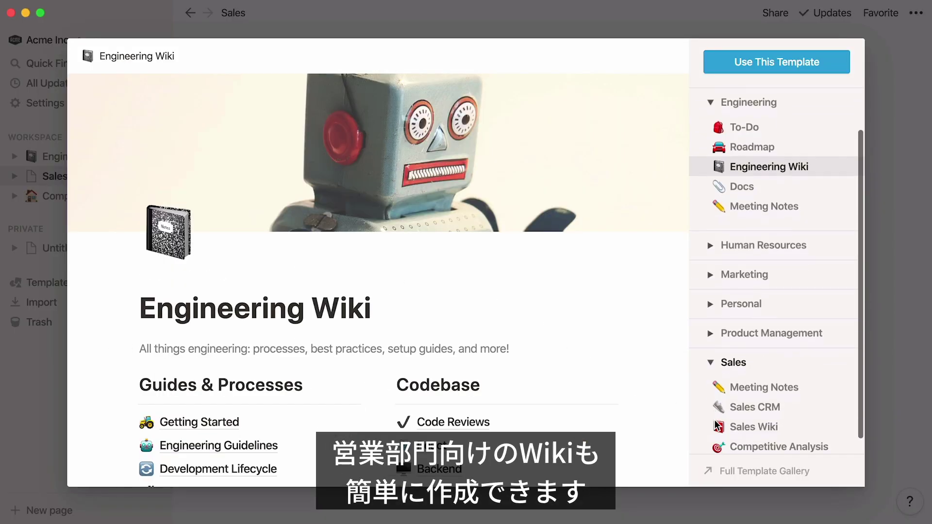
pyautogui.click(717, 421)
pyautogui.click(794, 66)
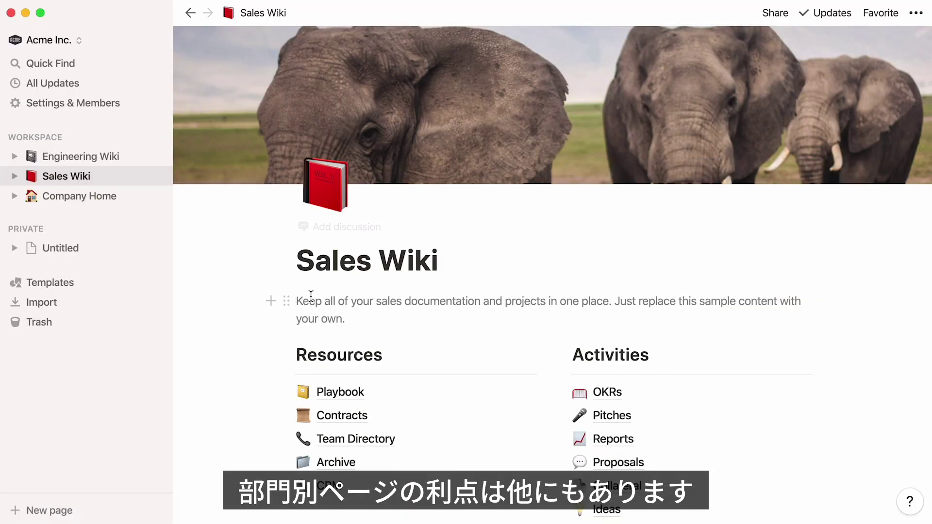
pyautogui.click(287, 302)
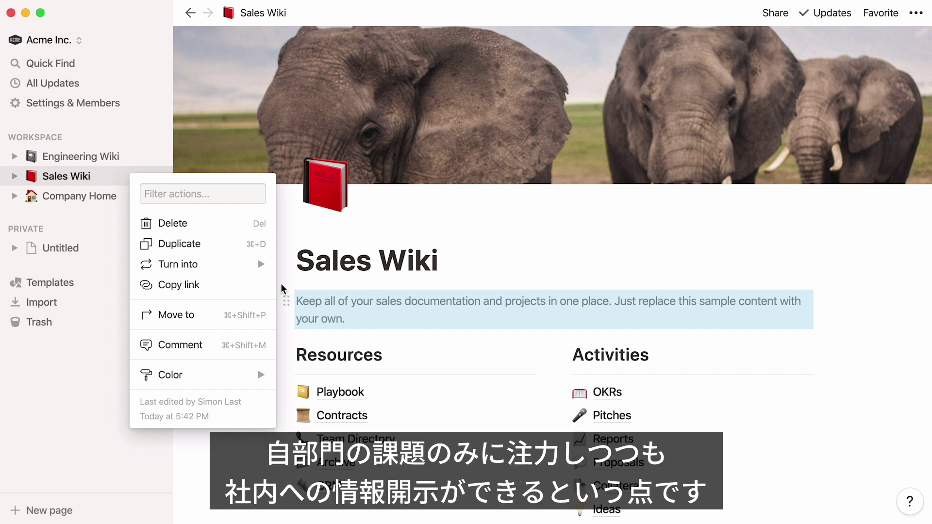
pyautogui.click(260, 224)
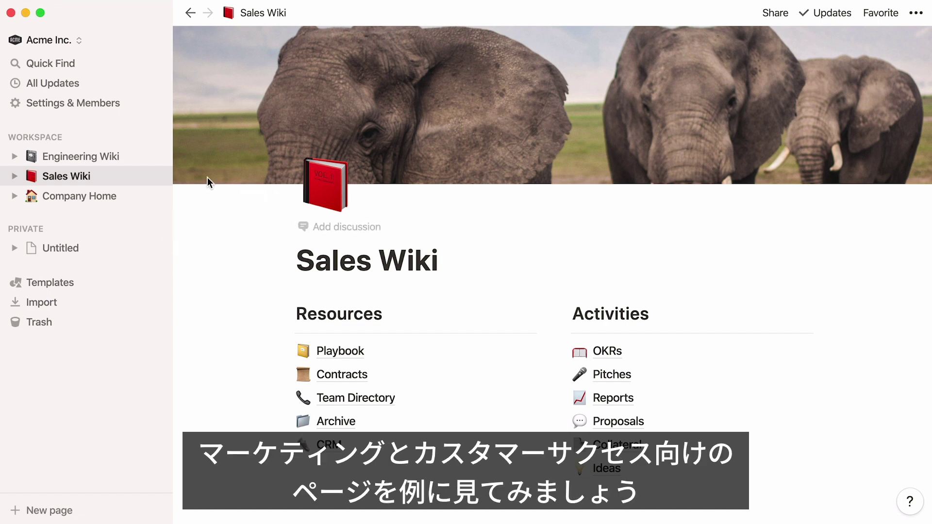
# Step: Create a Marketing Wiki workspace page with a popcorn icon
pyautogui.click(155, 137)
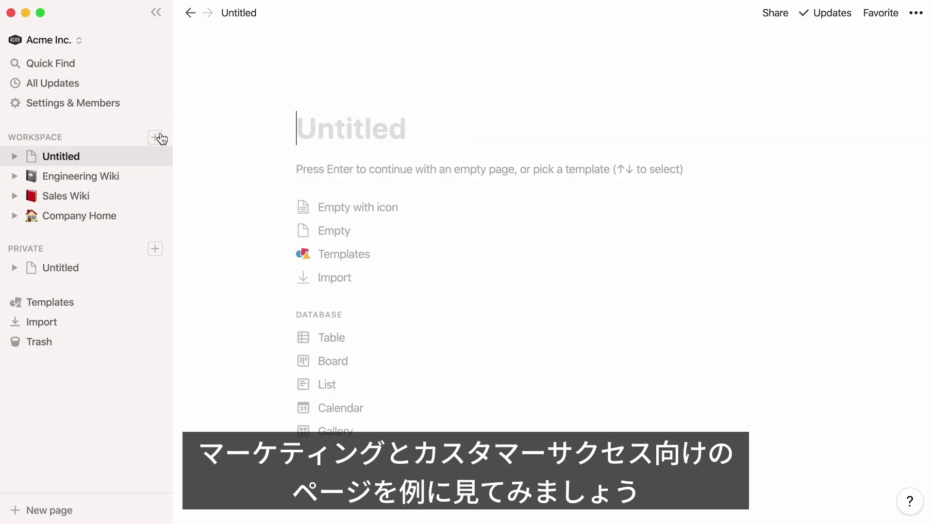
pyautogui.write('Marketing Wiki')
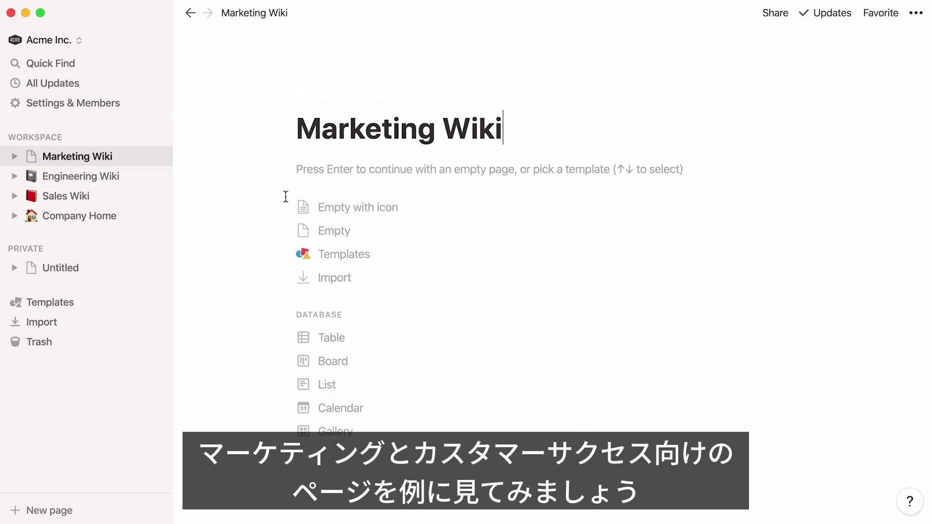
pyautogui.click(301, 207)
pyautogui.click(315, 149)
pyautogui.write('pop')
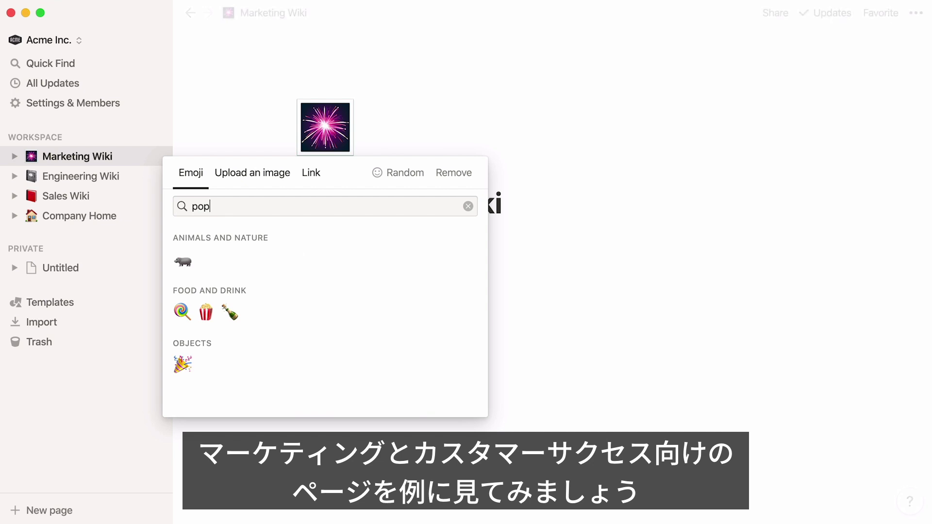
pyautogui.click(206, 311)
# Step: Create a Customer Success Wiki workspace page with a butterfly icon
pyautogui.click(155, 137)
pyautogui.write('Cu')
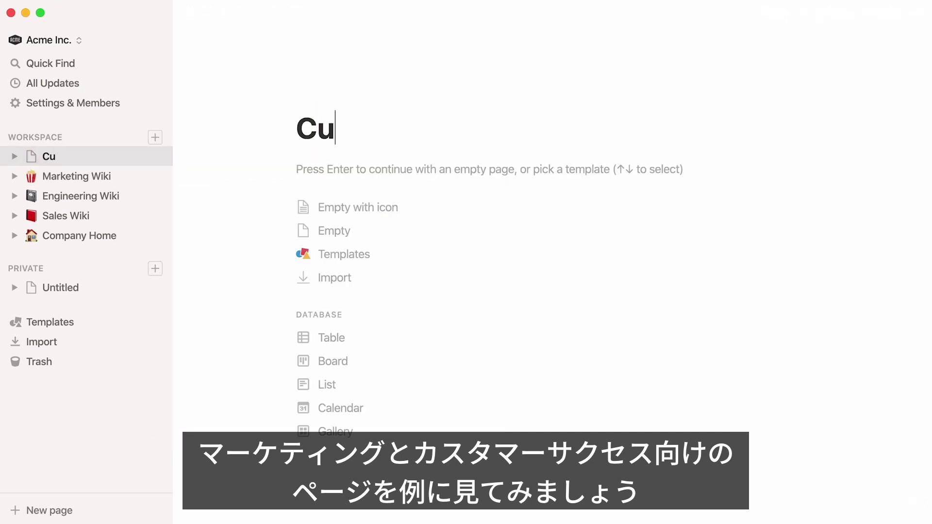
pyautogui.write('stomer Success Wiki')
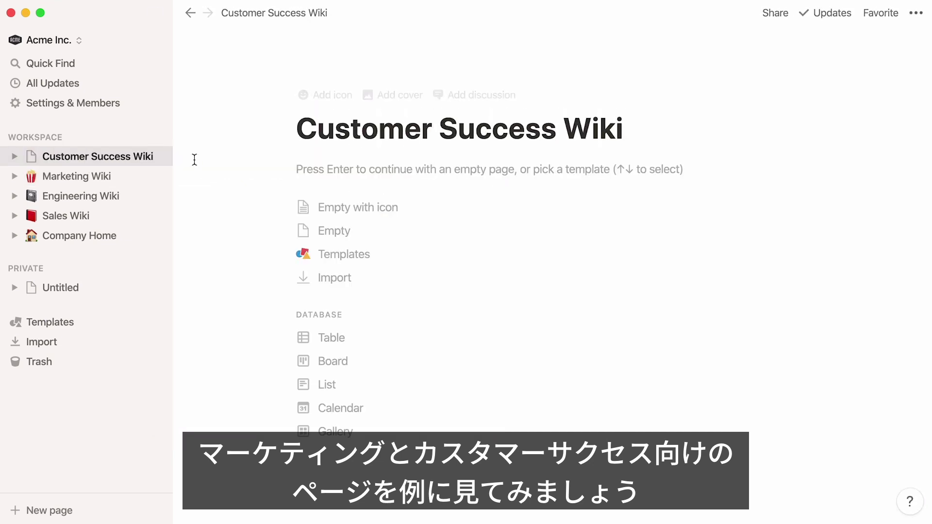
pyautogui.click(301, 207)
pyautogui.click(319, 142)
pyautogui.write('butterfly')
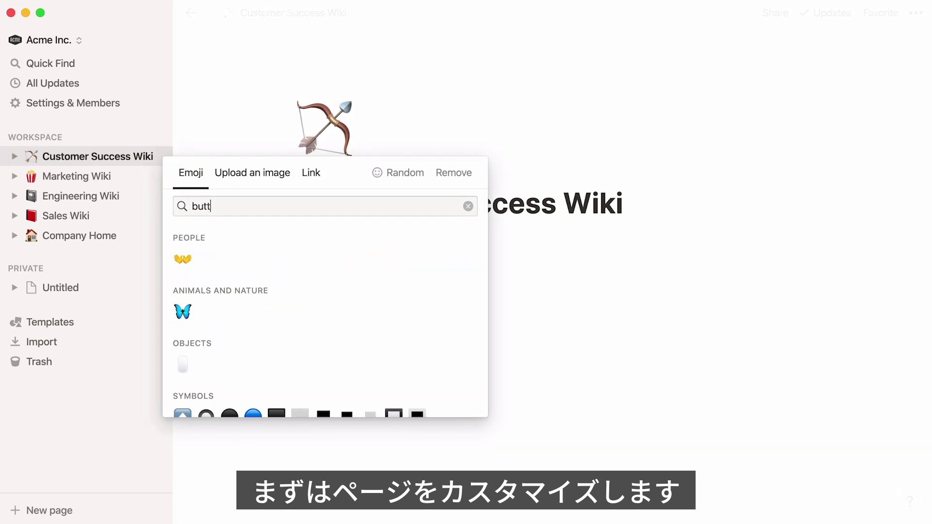
pyautogui.click(183, 311)
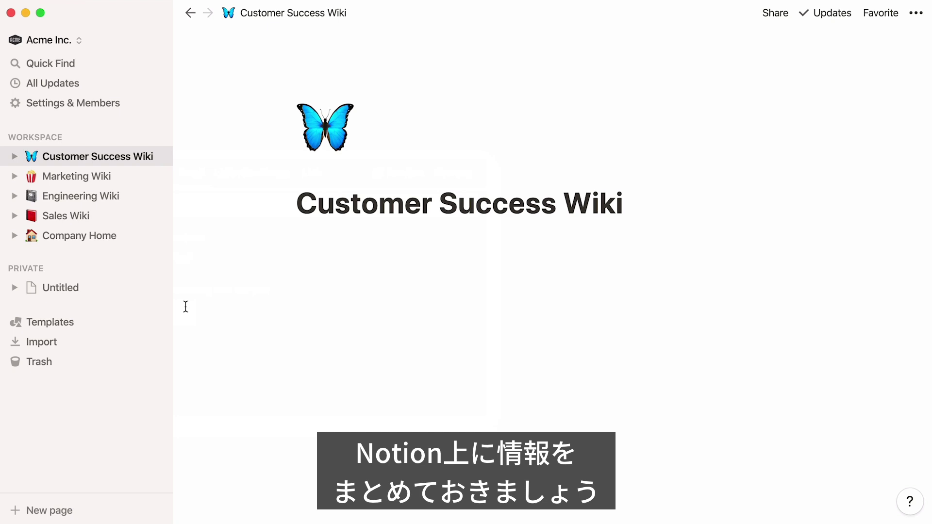
# Step: Browse the embed options listed by the /embed block menu
pyautogui.write('/embed')
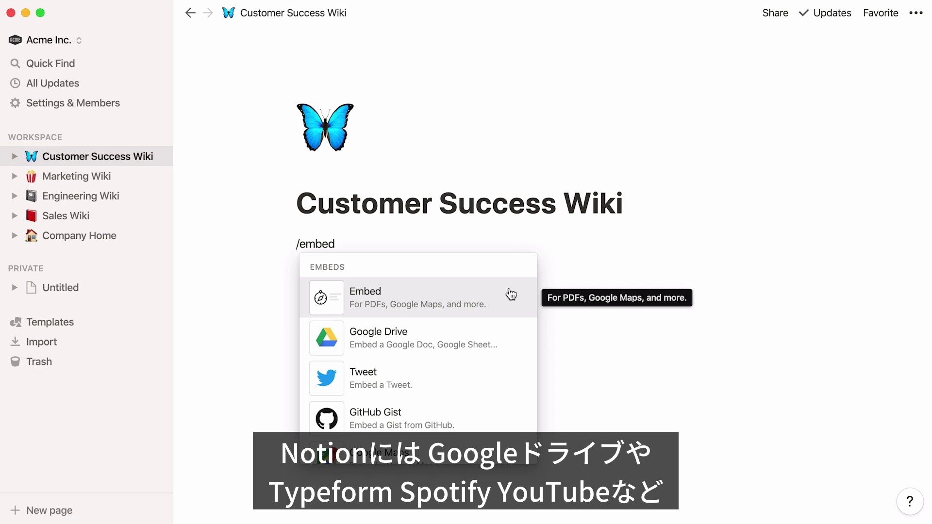
pyautogui.scroll(-5, 511, 295)
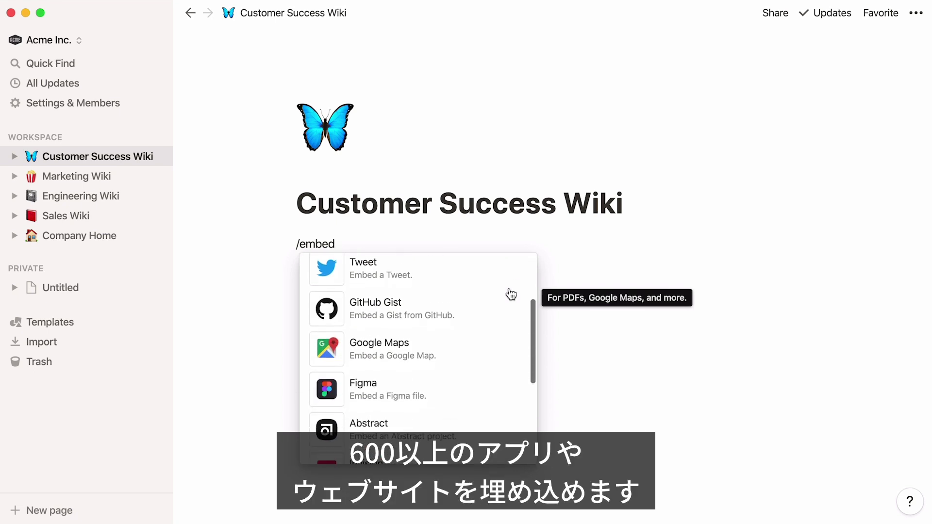
pyautogui.scroll(-5, 511, 294)
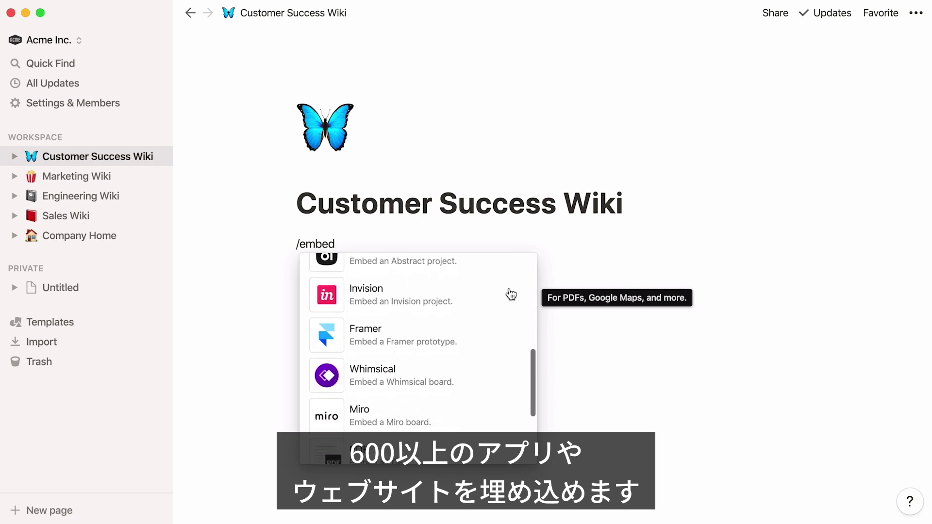
pyautogui.scroll(-3, 511, 295)
# Step: Preview the Figma, Loom and Miro embeds, then delete the slash command
pyautogui.press('BackSpace')
pyautogui.press('BackSpace')
pyautogui.press('BackSpace')
pyautogui.press('BackSpace')
pyautogui.press('BackSpace')
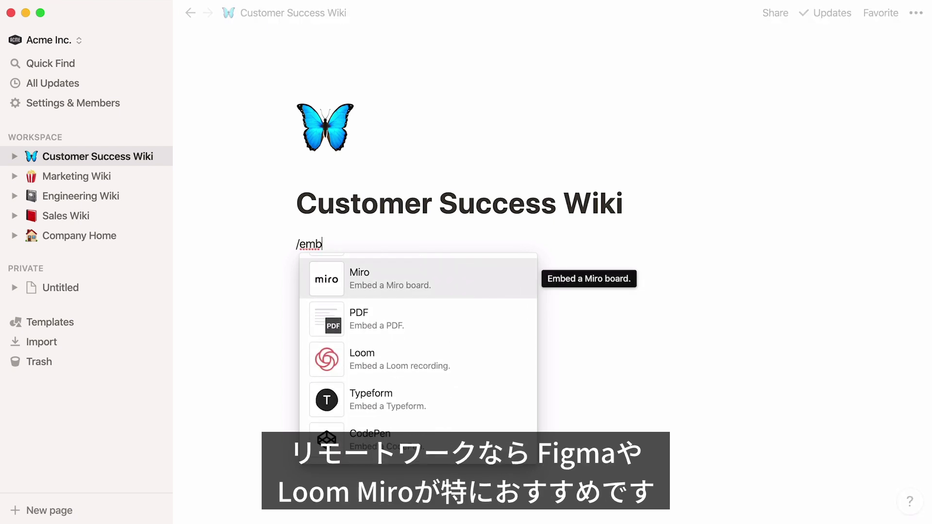
pyautogui.write('figma')
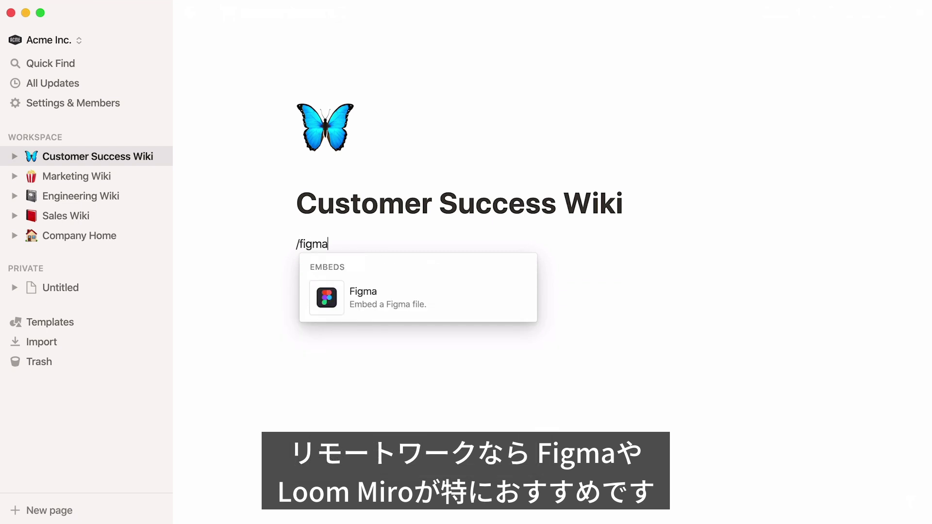
pyautogui.press('BackSpace')
pyautogui.press('BackSpace')
pyautogui.press('BackSpace')
pyautogui.press('BackSpace')
pyautogui.press('BackSpace')
pyautogui.write('loom')
pyautogui.press('BackSpace')
pyautogui.press('BackSpace')
pyautogui.press('BackSpace')
pyautogui.press('BackSpace')
pyautogui.write('miro')
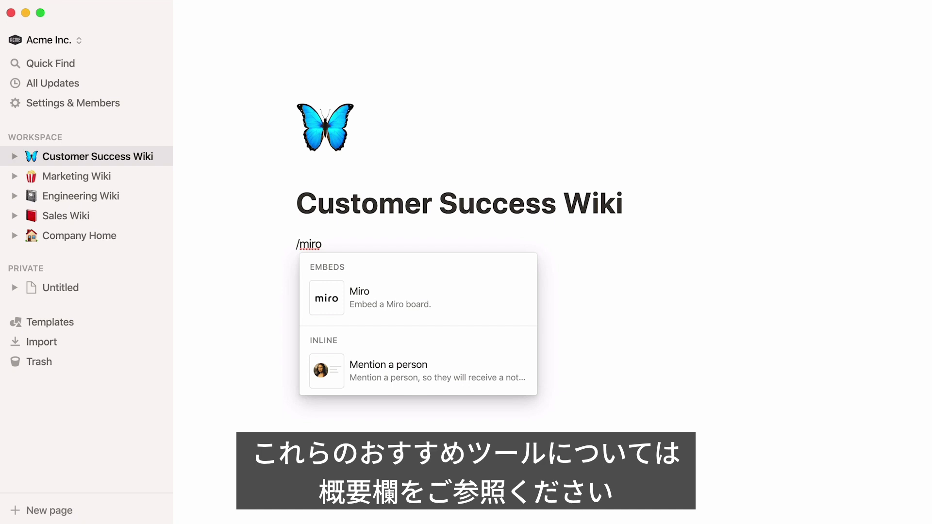
pyautogui.press('BackSpace')
pyautogui.press('BackSpace')
pyautogui.press('BackSpace')
pyautogui.press('BackSpace')
pyautogui.press('BackSpace')
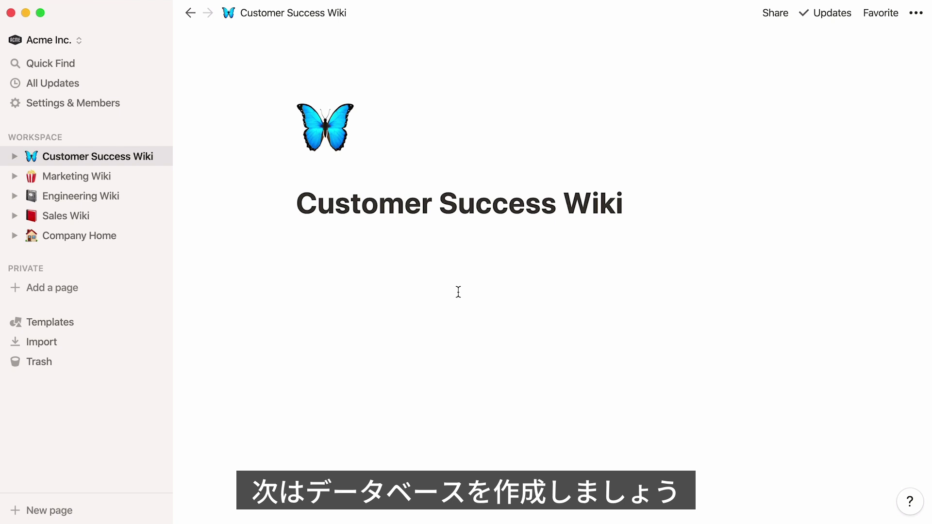
# Step: Create a new page from the Meeting Notes template in the Design category
pyautogui.click(50, 507)
pyautogui.click(277, 280)
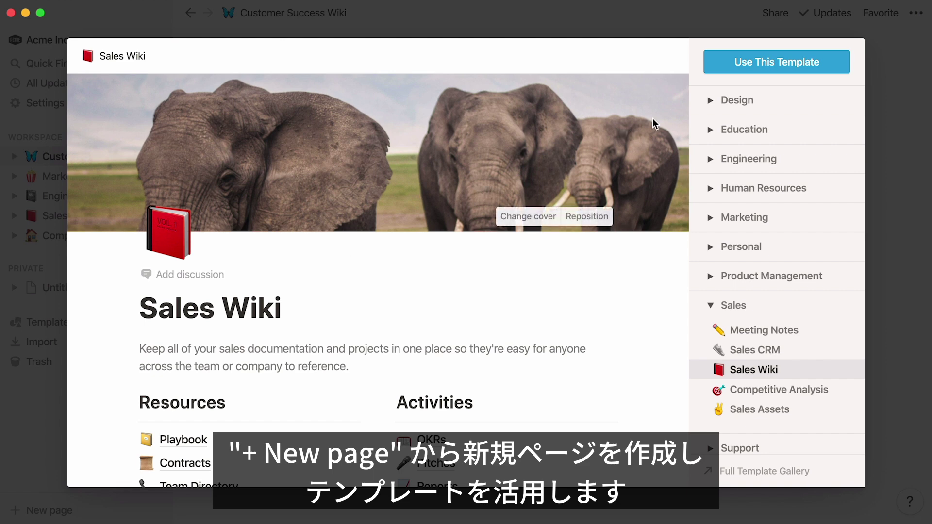
pyautogui.click(712, 101)
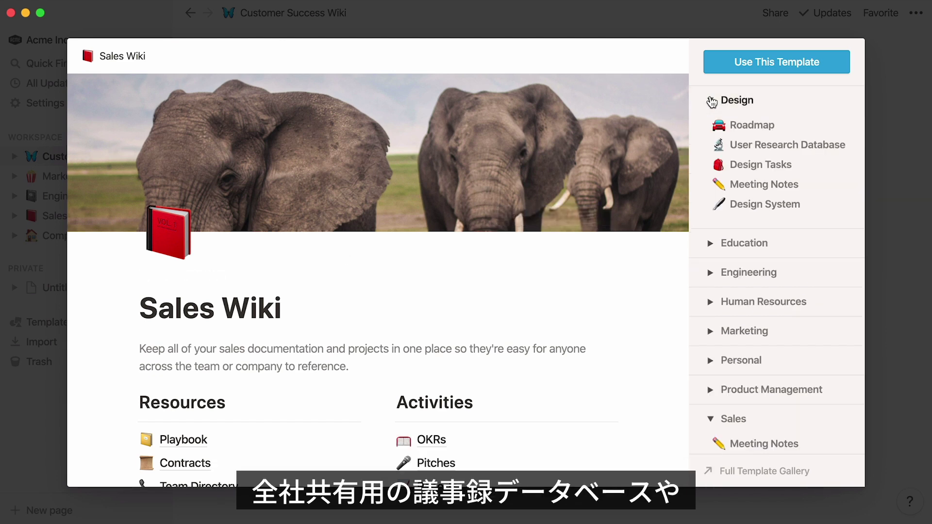
pyautogui.click(710, 185)
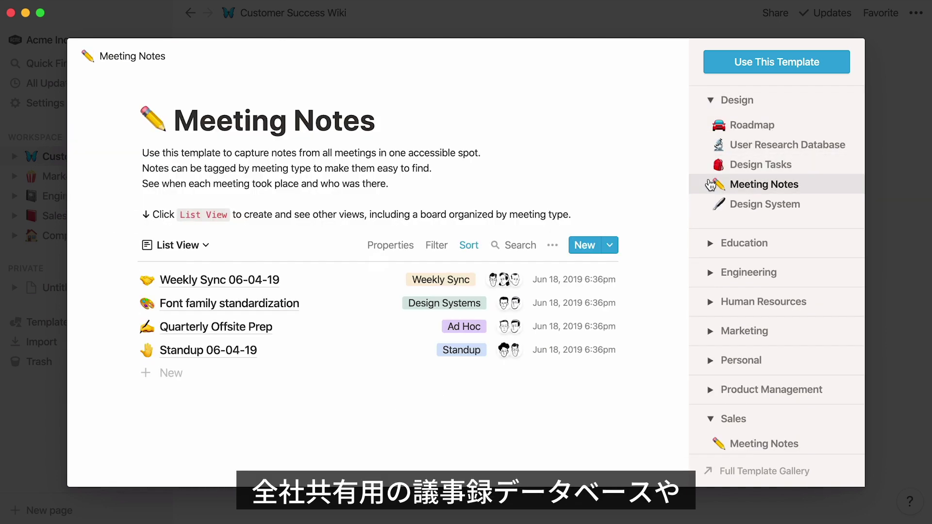
pyautogui.click(757, 62)
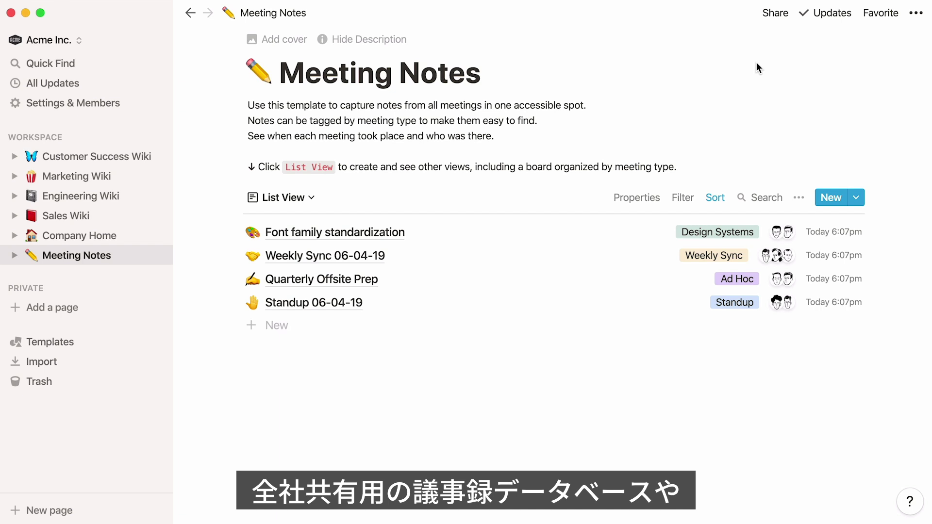
# Step: Add a Docs page from the Product Management template category
pyautogui.click(156, 137)
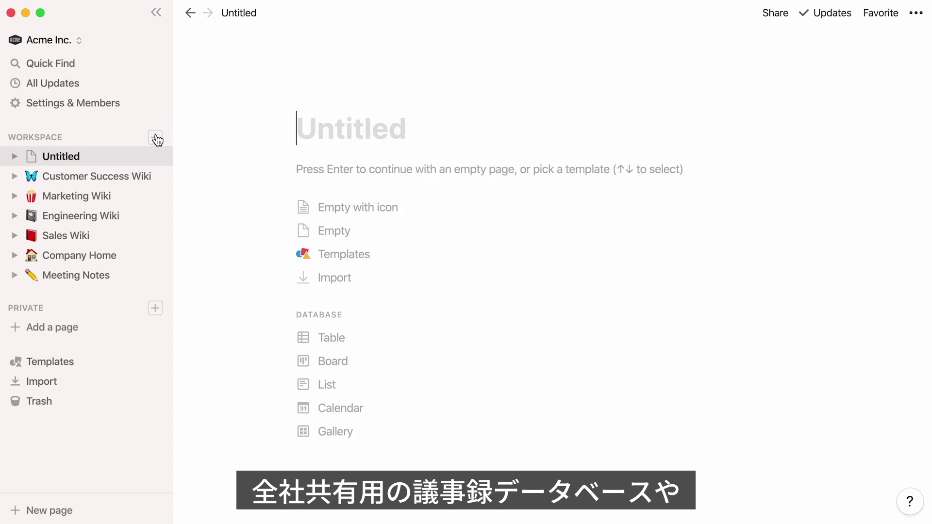
pyautogui.click(321, 251)
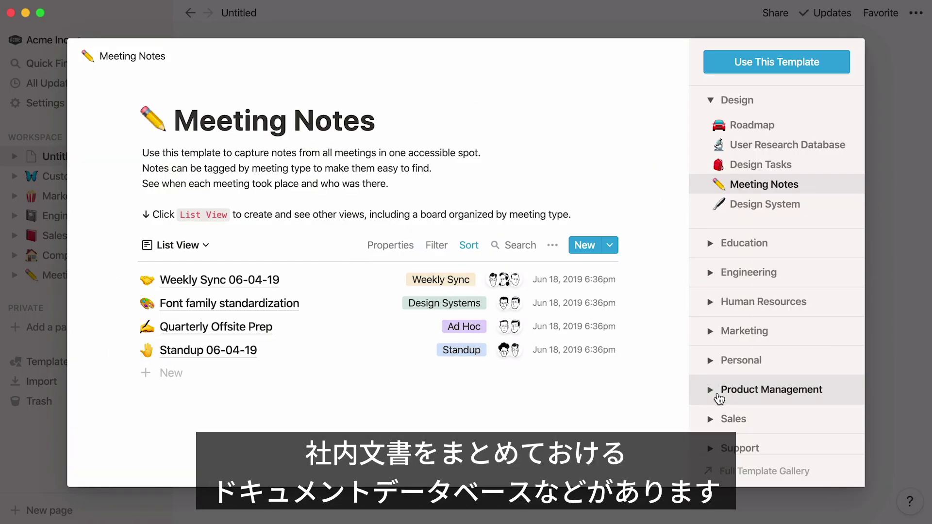
pyautogui.click(720, 391)
pyautogui.click(733, 394)
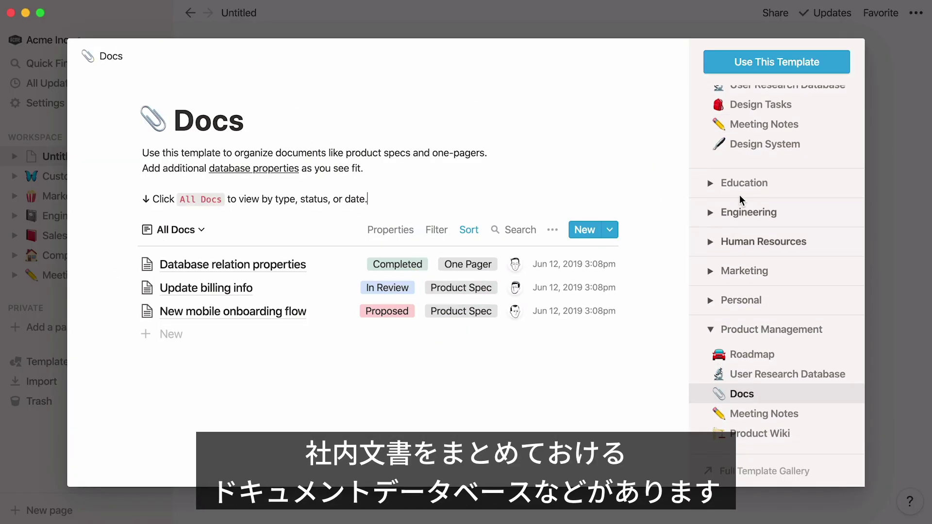
pyautogui.click(775, 68)
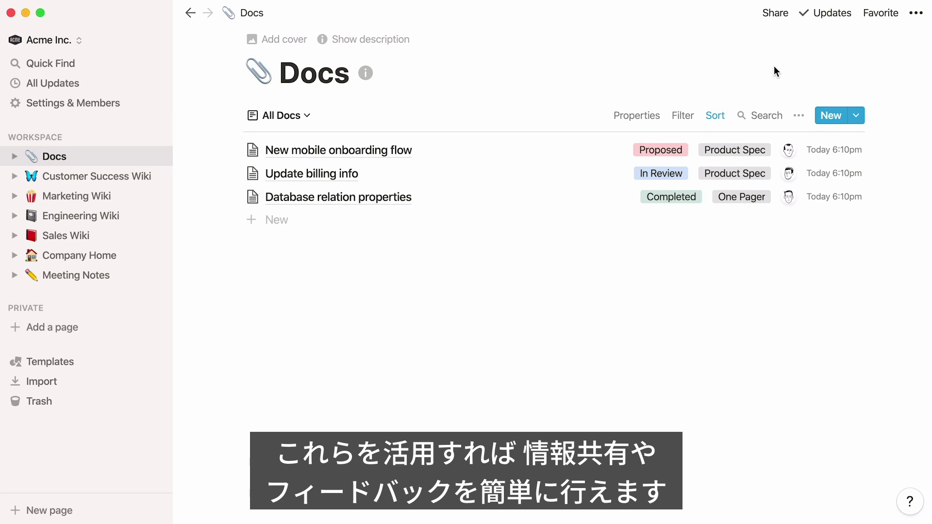
# Step: Add a Roadmap page from the Roadmap template
pyautogui.click(156, 138)
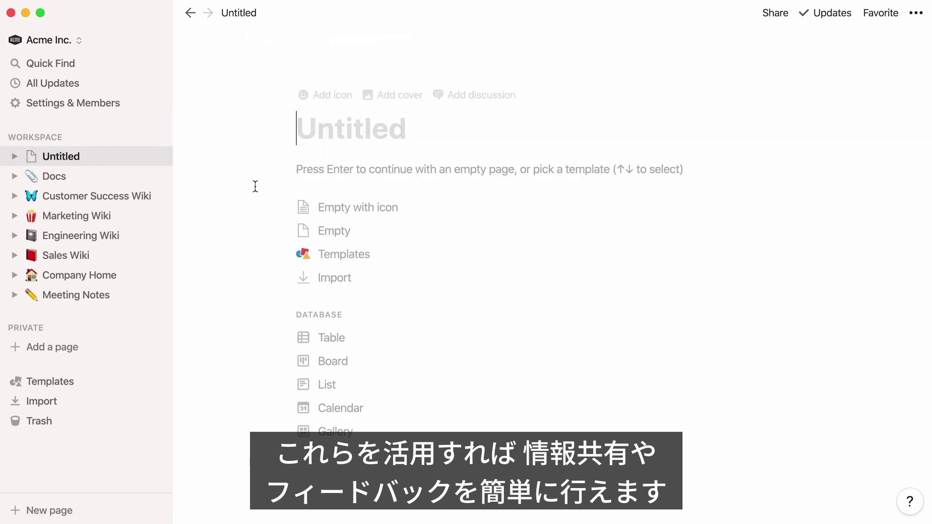
pyautogui.click(342, 256)
pyautogui.click(713, 301)
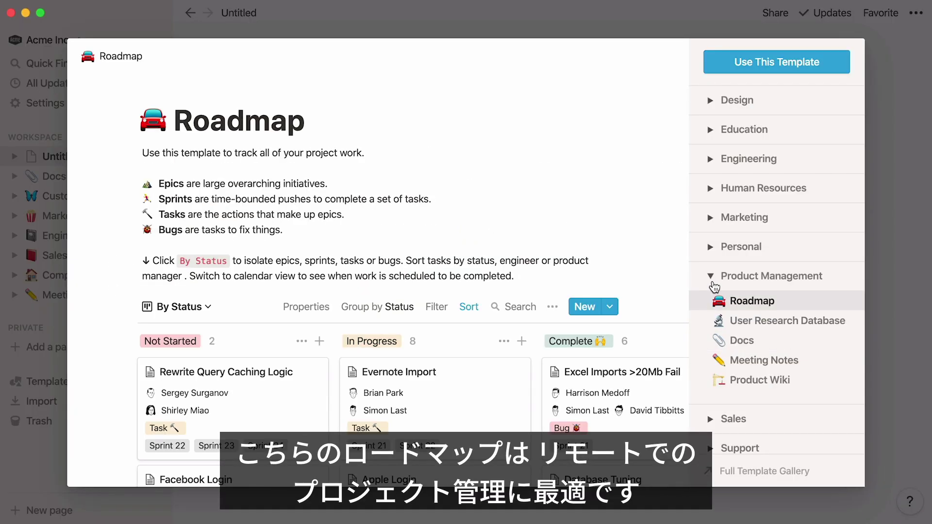
pyautogui.click(749, 67)
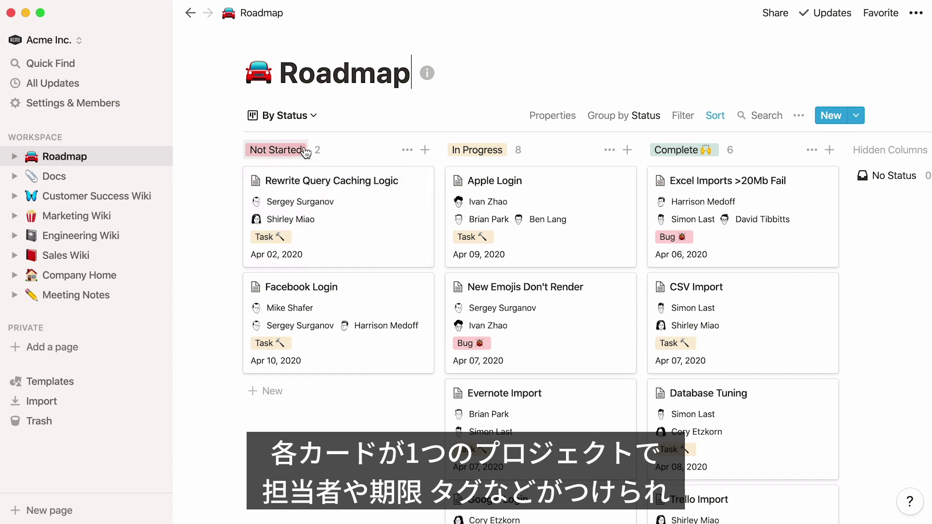
pyautogui.click(339, 200)
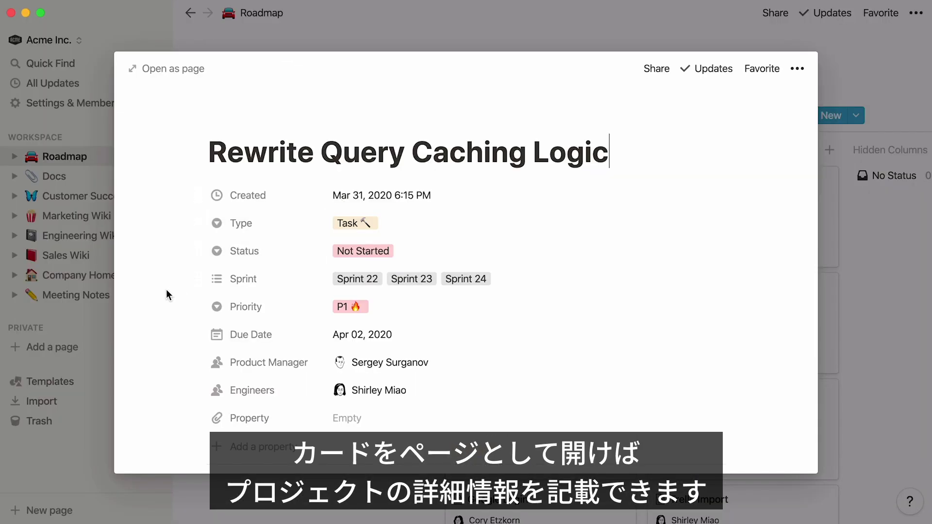
pyautogui.scroll(-4, 167, 291)
pyautogui.scroll(-2, 166, 289)
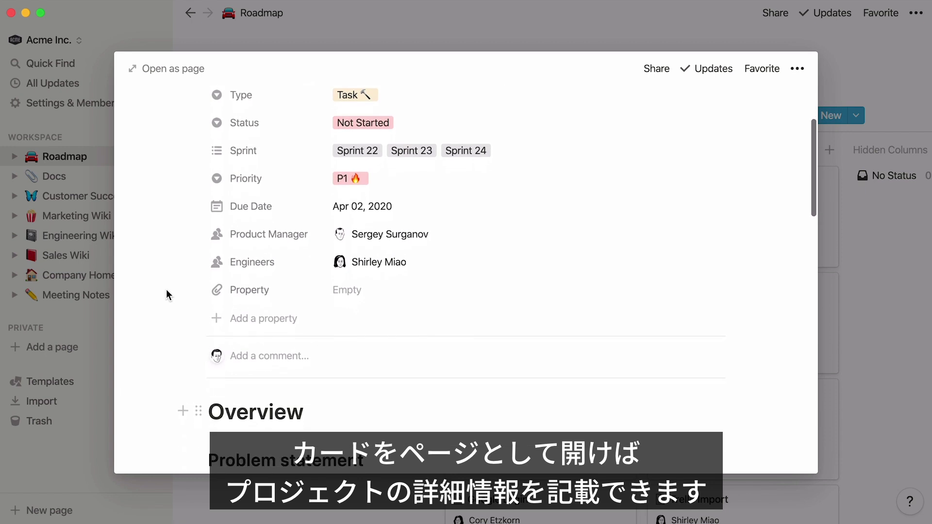
pyautogui.click(214, 384)
pyautogui.write('@engineering')
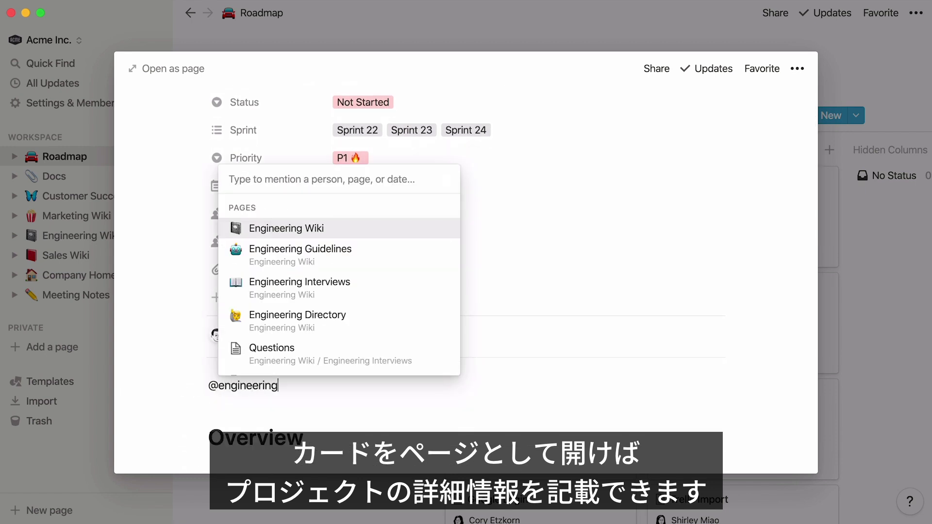
pyautogui.press('Return')
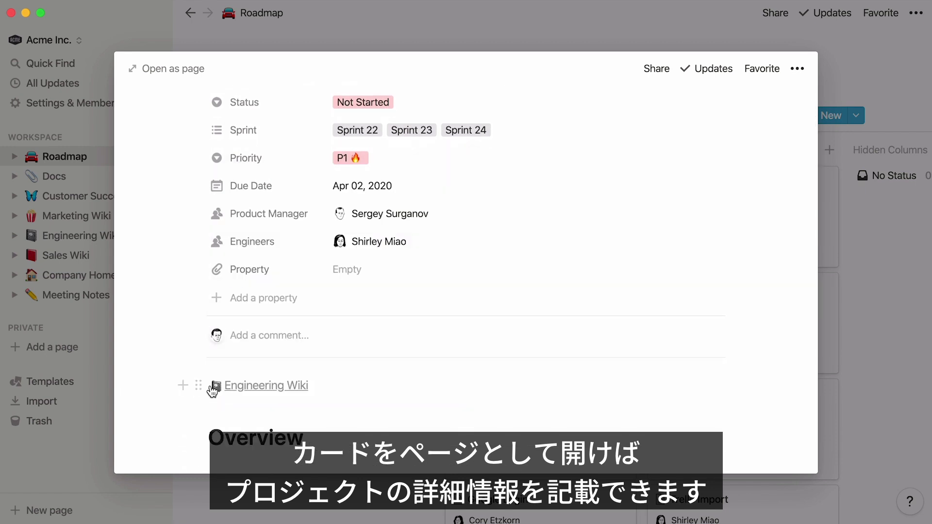
# Step: Set the task's priority to P2 and add a second product manager
pyautogui.scroll(5, 159, 249)
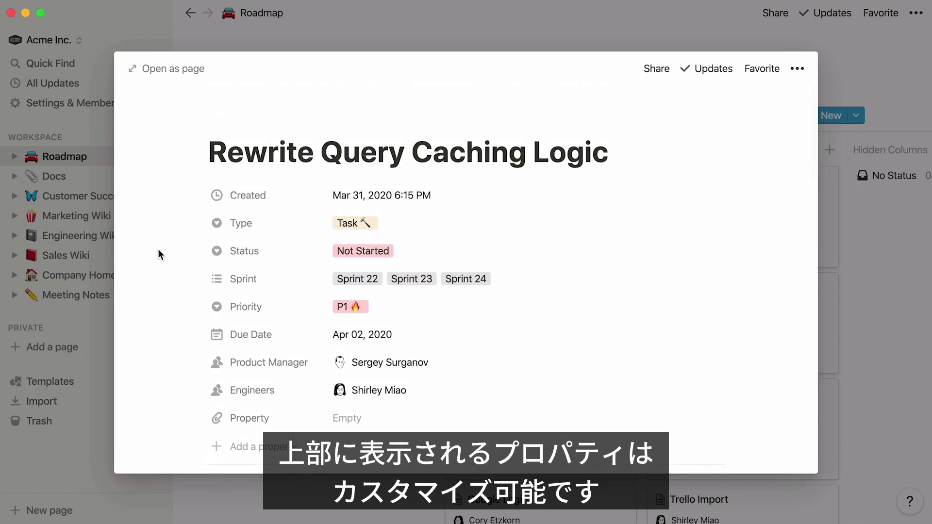
pyautogui.click(352, 316)
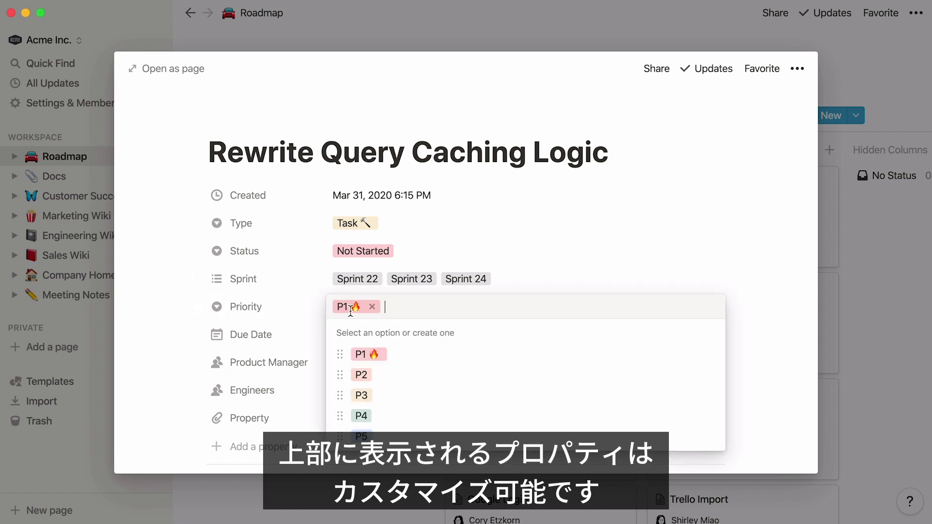
pyautogui.click(379, 374)
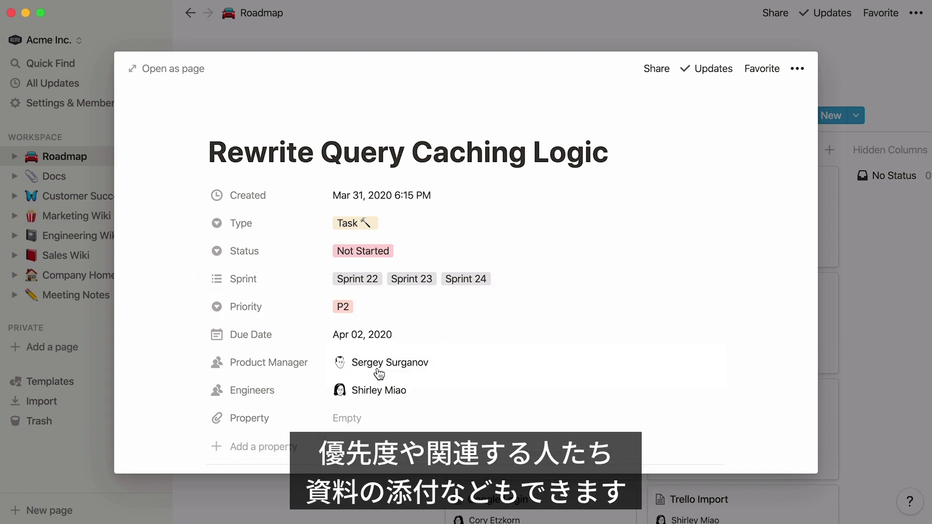
pyautogui.click(379, 372)
pyautogui.click(428, 431)
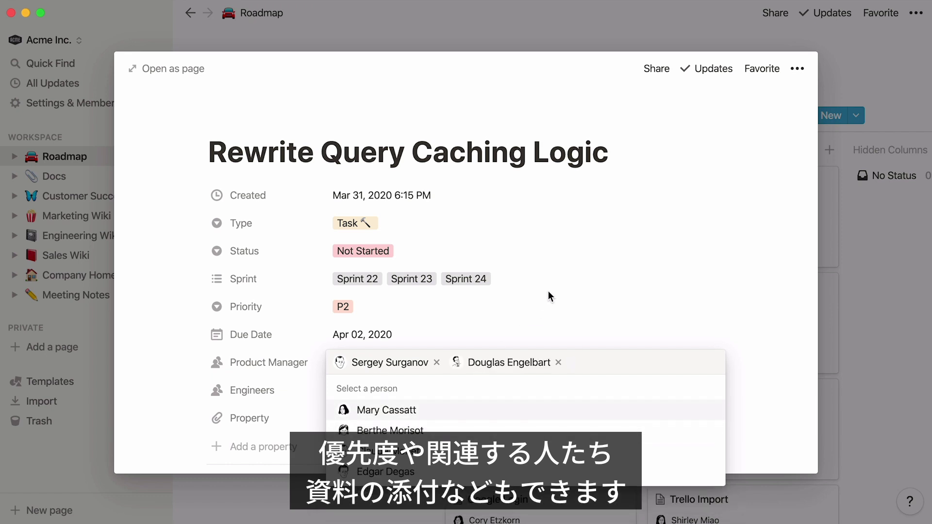
pyautogui.click(549, 295)
pyautogui.click(331, 418)
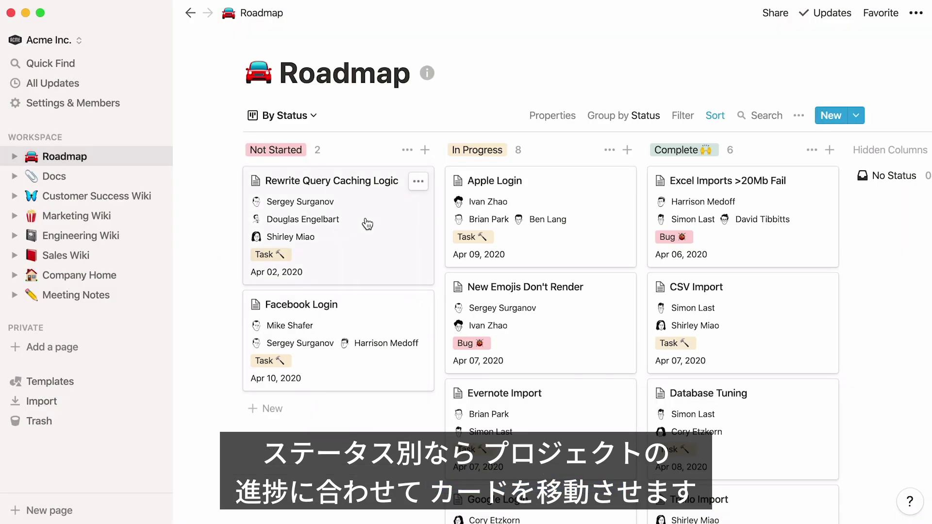
# Step: Move the card to In Progress; try grouping by Product Manager, Engineers, then Priority
pyautogui.moveTo(368, 224); pyautogui.dragTo(486, 173)
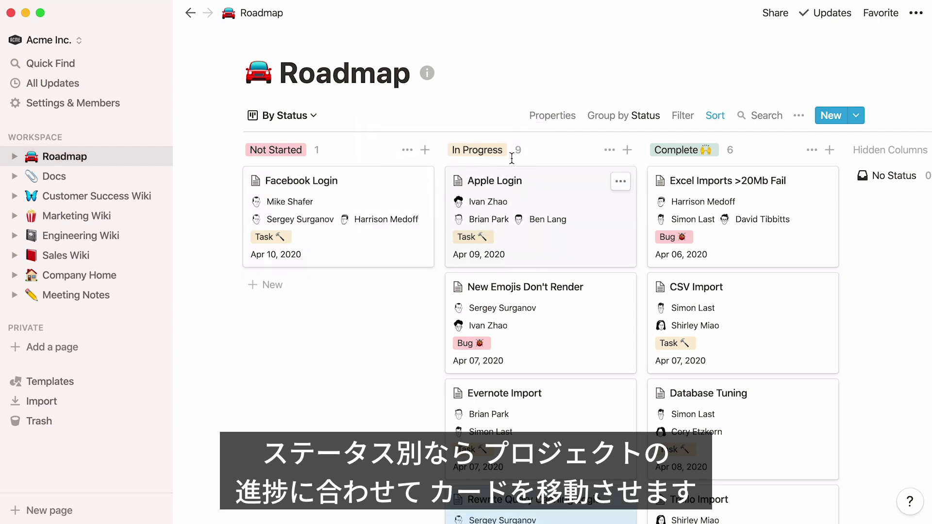
pyautogui.click(628, 125)
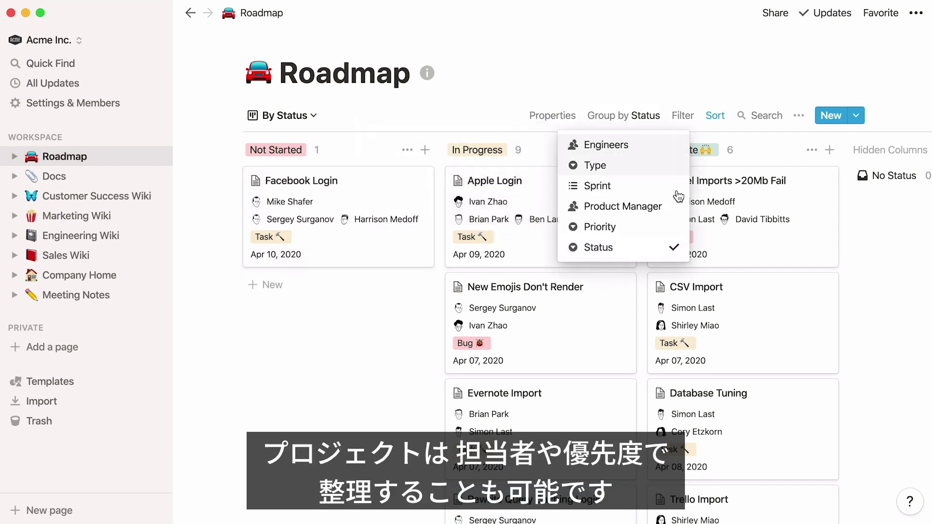
pyautogui.click(607, 206)
pyautogui.click(633, 127)
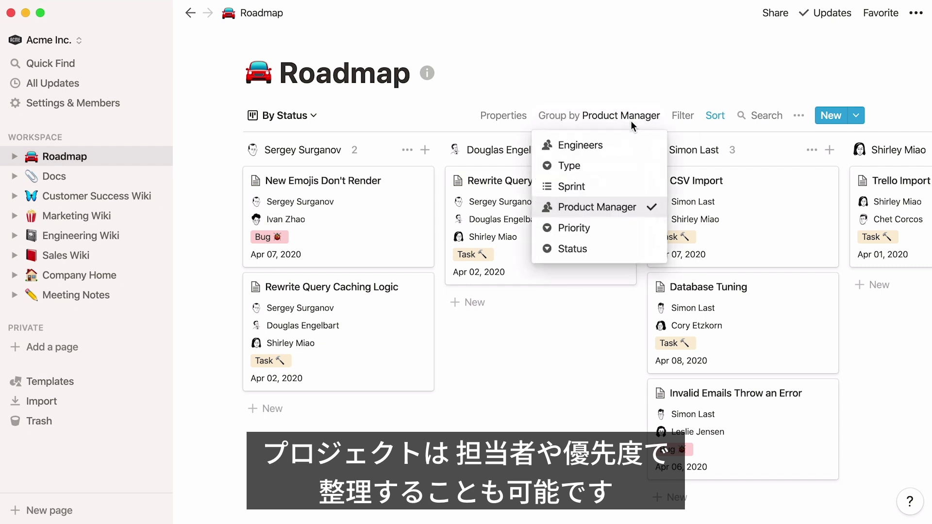
pyautogui.click(631, 144)
pyautogui.click(632, 125)
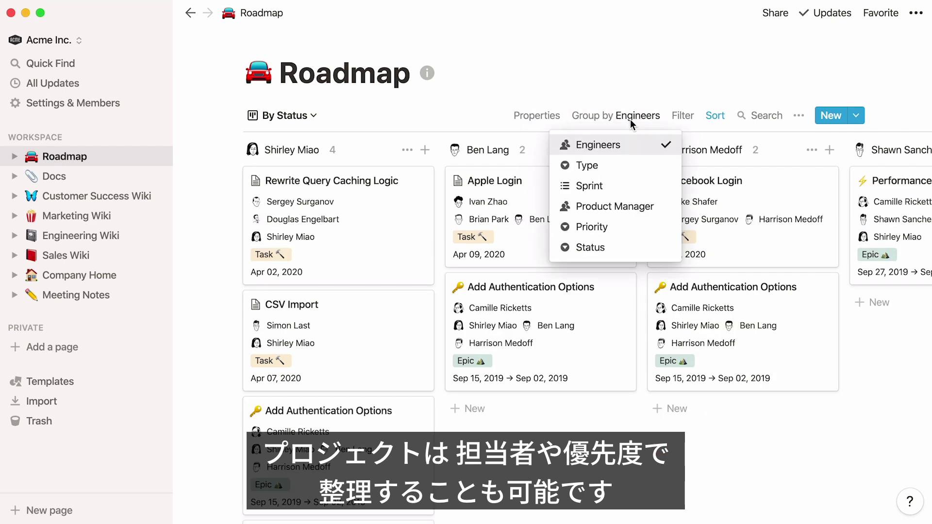
pyautogui.click(631, 228)
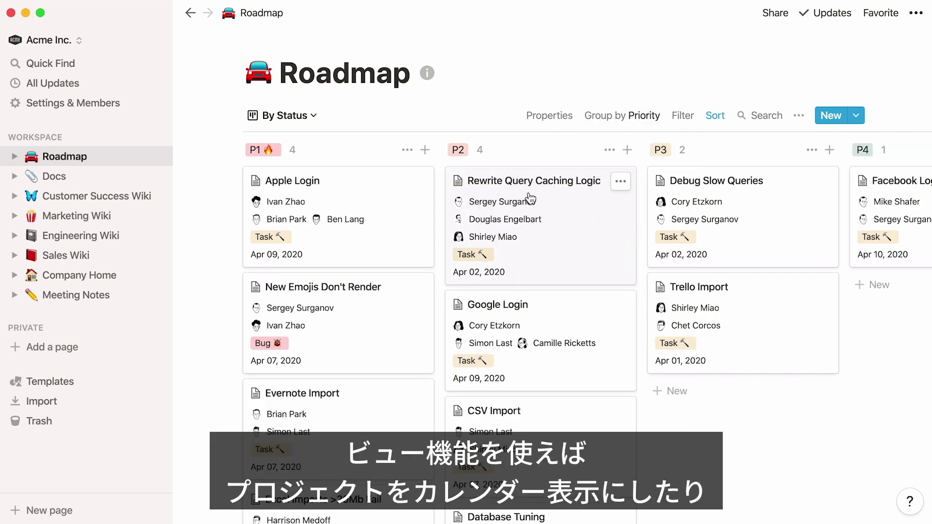
# Step: Switch to the Due Dates calendar, then the Bugs table, and show its filter
pyautogui.click(306, 117)
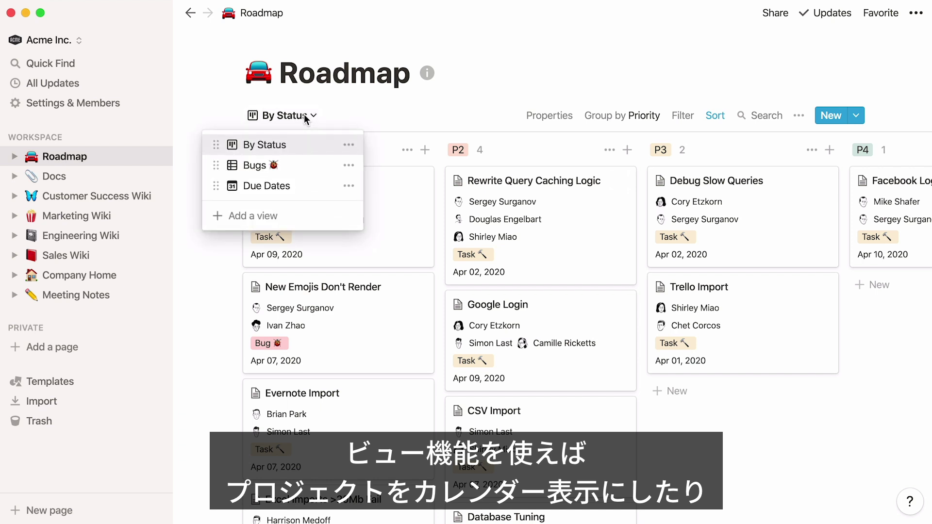
pyautogui.click(306, 188)
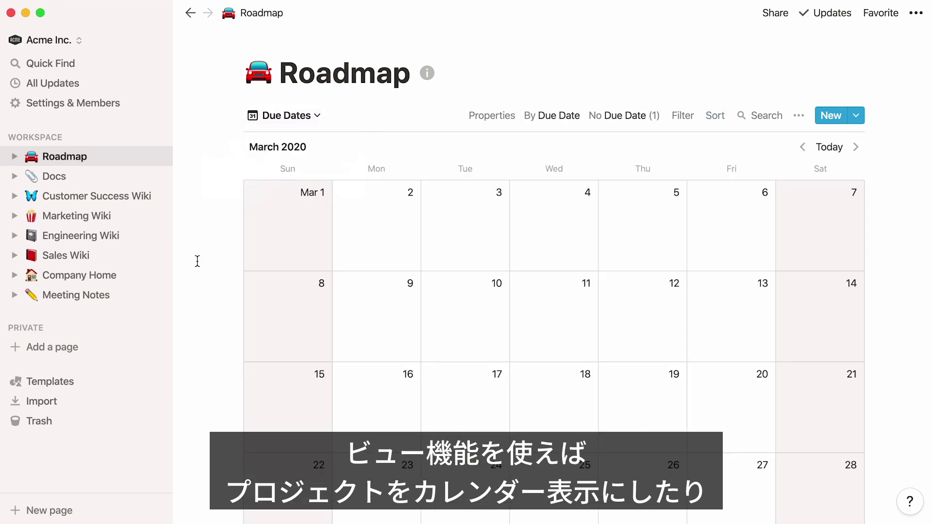
pyautogui.scroll(10, 197, 261)
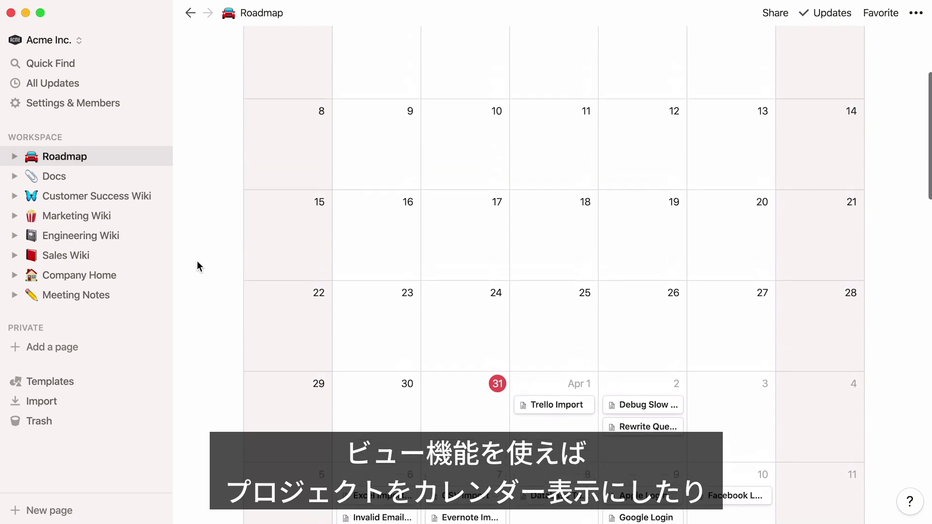
pyautogui.click(302, 118)
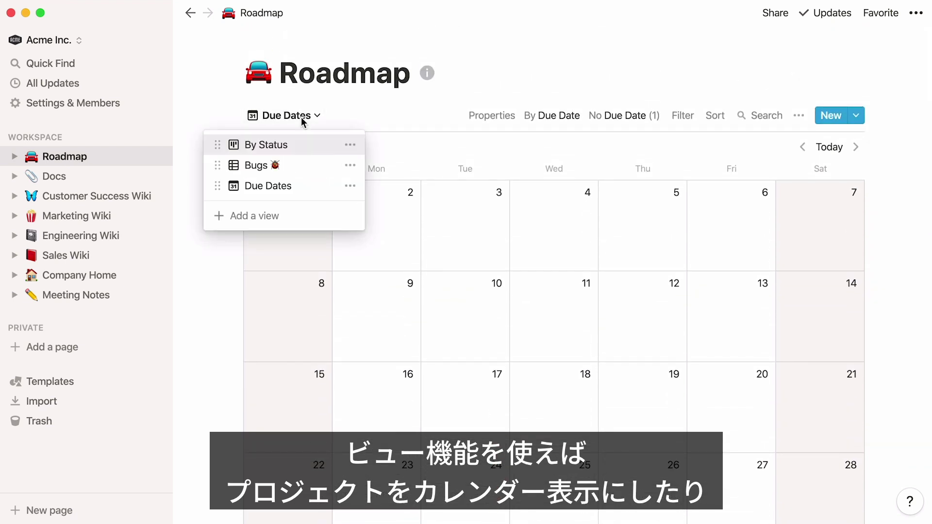
pyautogui.click(306, 166)
pyautogui.click(684, 116)
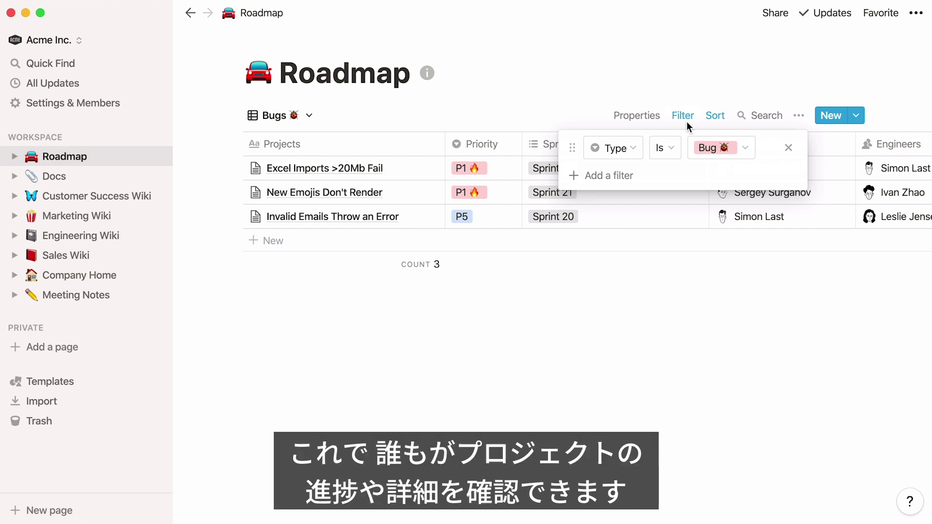
# Step: Close the filter and switch the Roadmap back to the By Status board
pyautogui.click(295, 118)
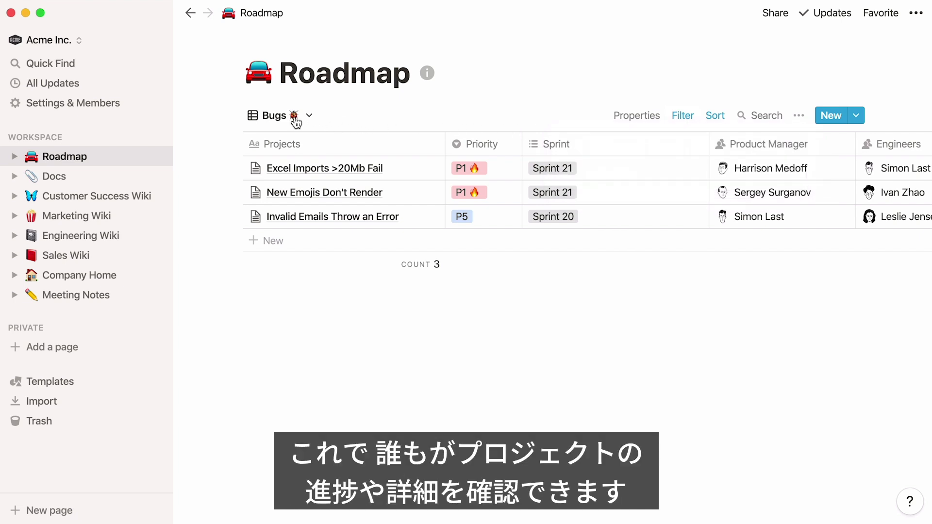
pyautogui.click(295, 118)
pyautogui.click(303, 145)
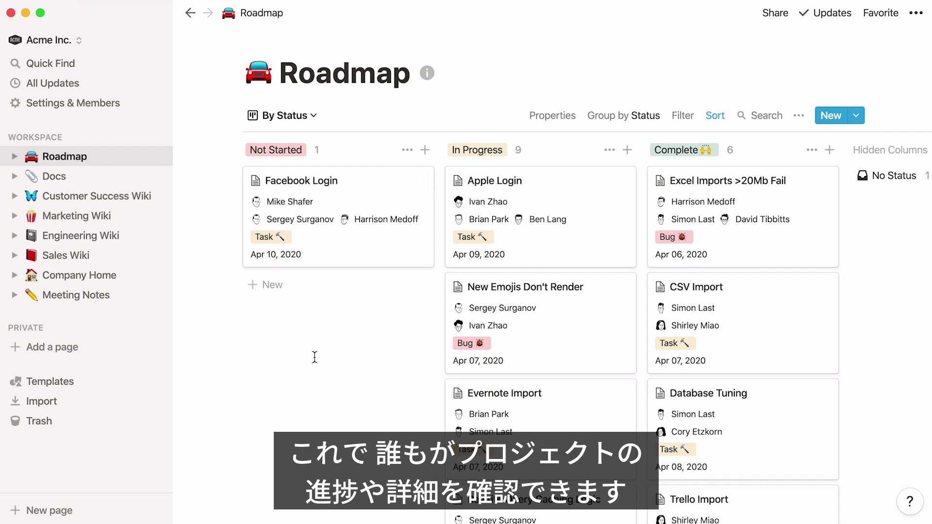
# Step: Open the New Emojis Don't Render project page, read through it, and close it
pyautogui.click(540, 340)
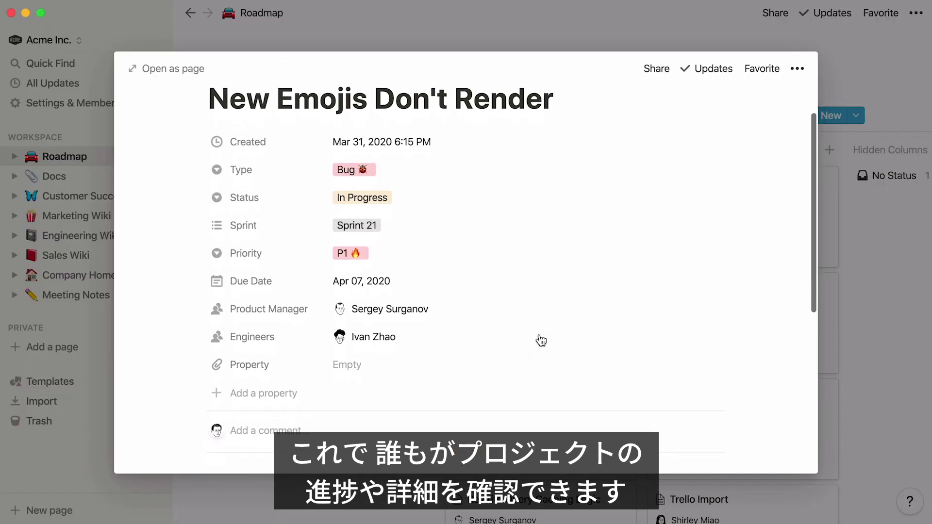
pyautogui.scroll(-5, 541, 340)
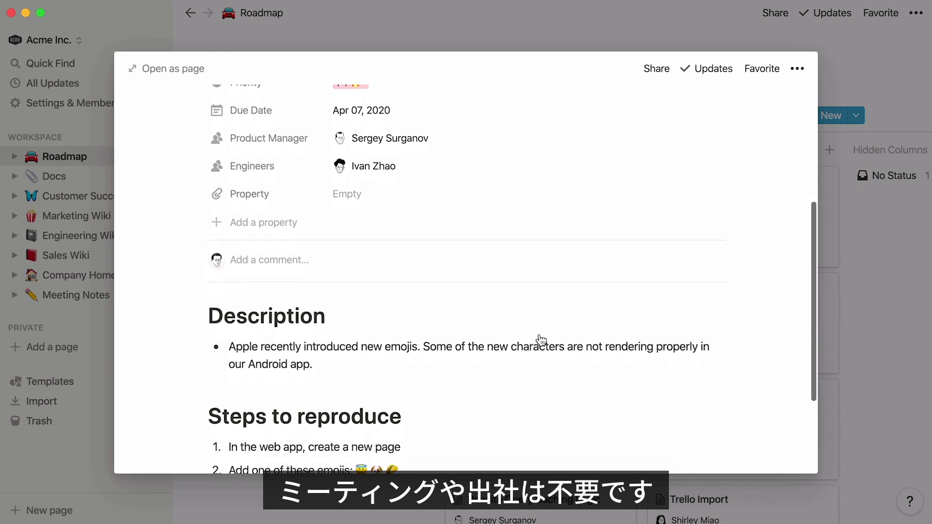
pyautogui.scroll(-3, 541, 340)
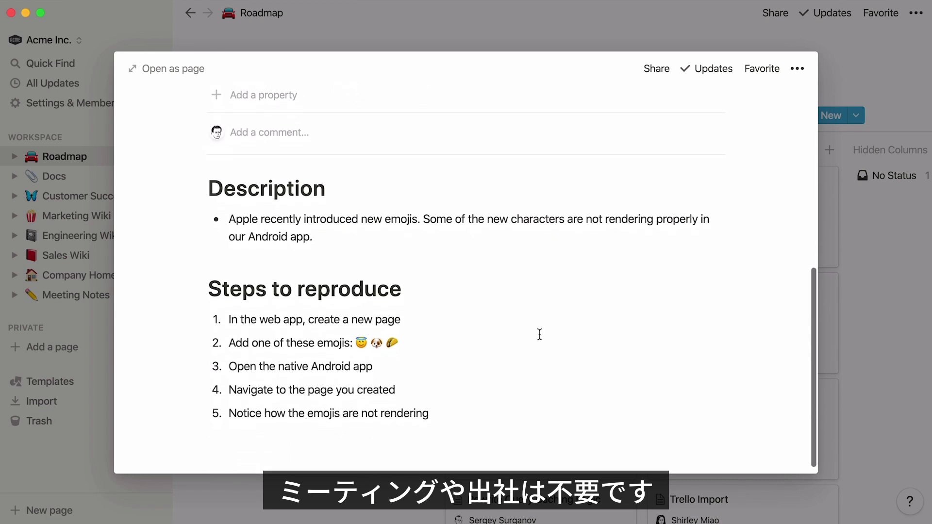
pyautogui.click(319, 502)
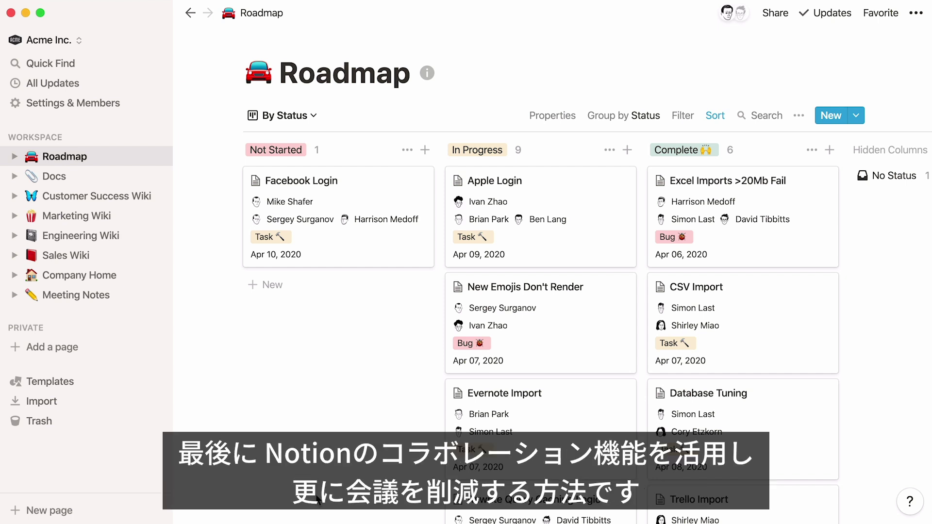
# Step: In Weekly Sync 06-04-1, add a teammate mention plus 'FYI 👇' above the first heading
pyautogui.click(101, 298)
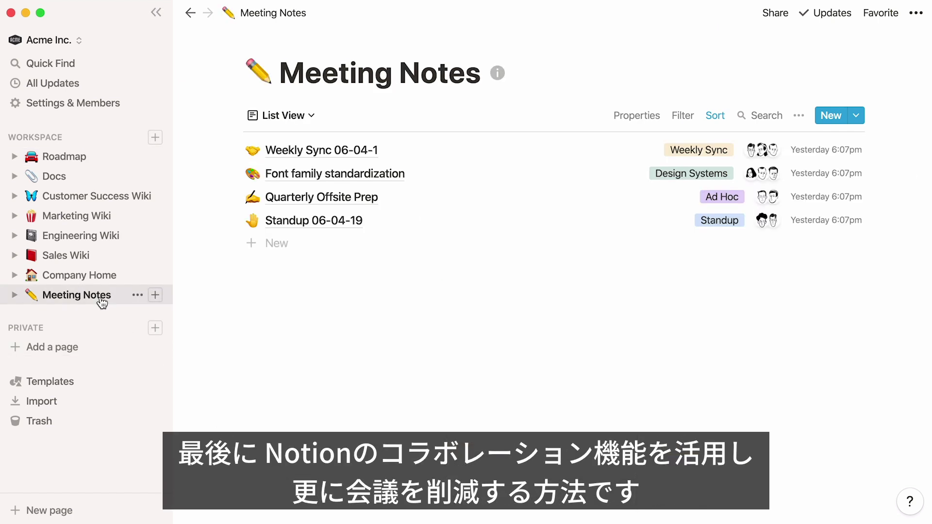
pyautogui.click(312, 151)
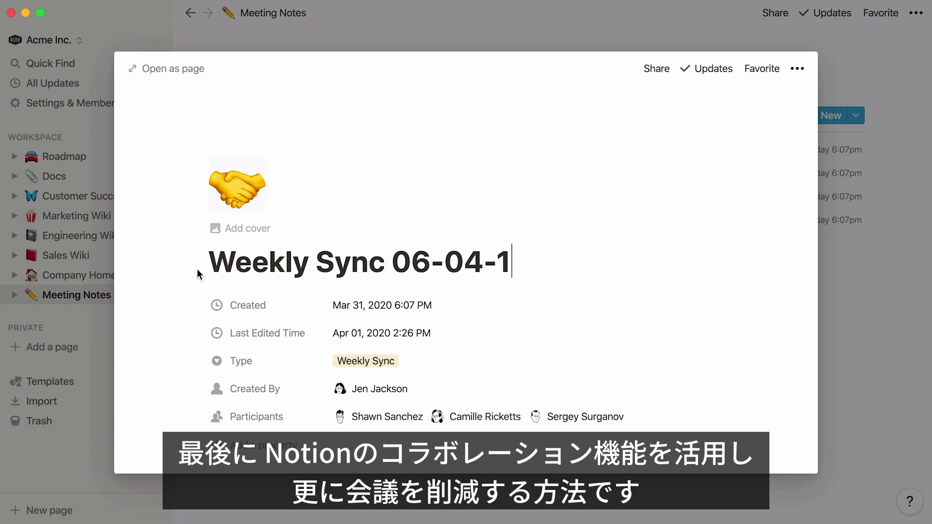
pyautogui.scroll(-5, 168, 303)
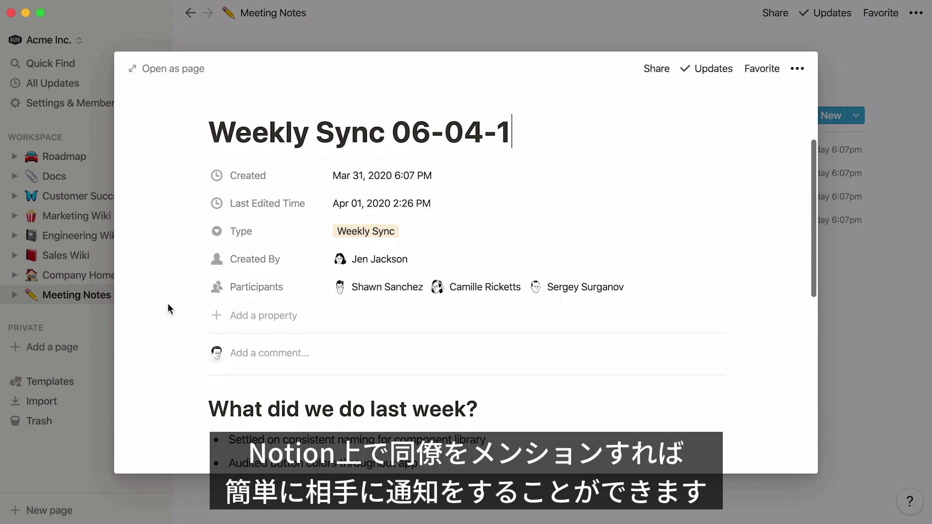
pyautogui.click(208, 395)
pyautogui.write('@edg')
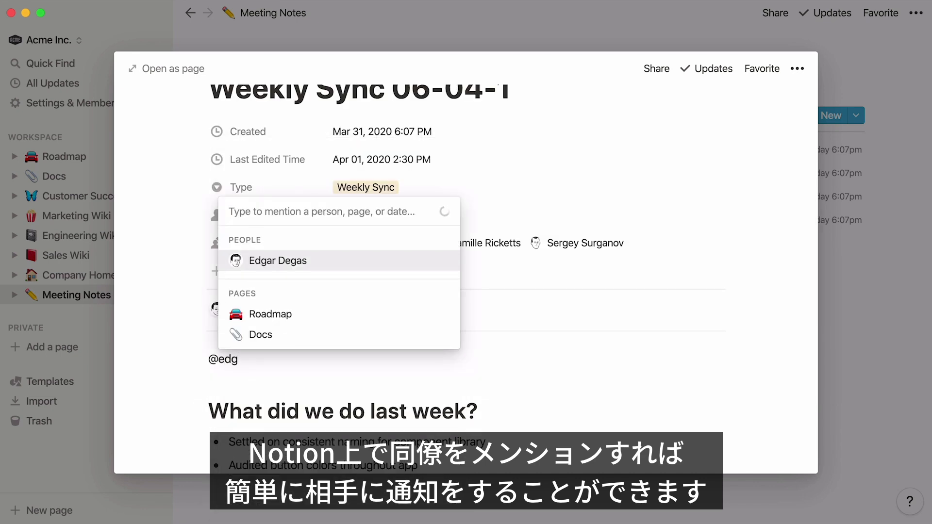
pyautogui.press('Return')
pyautogui.write('FYI 👇')
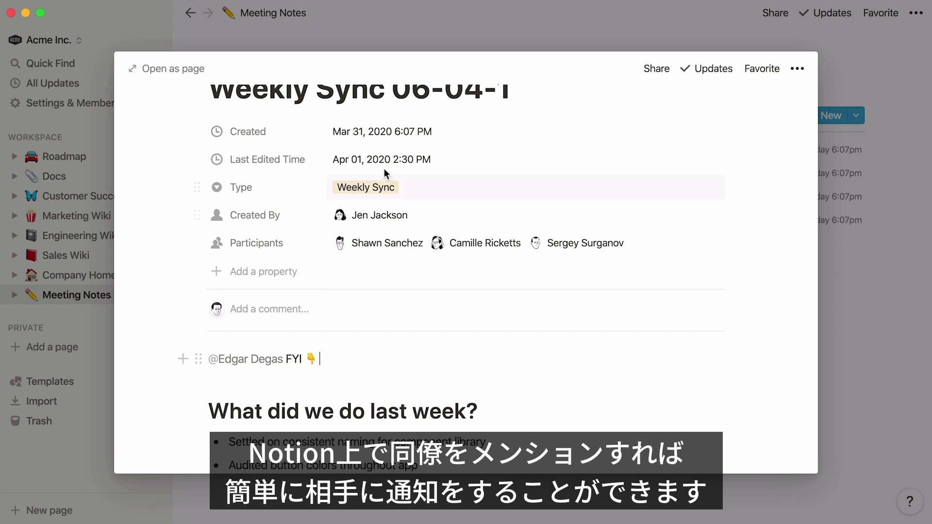
pyautogui.click(488, 31)
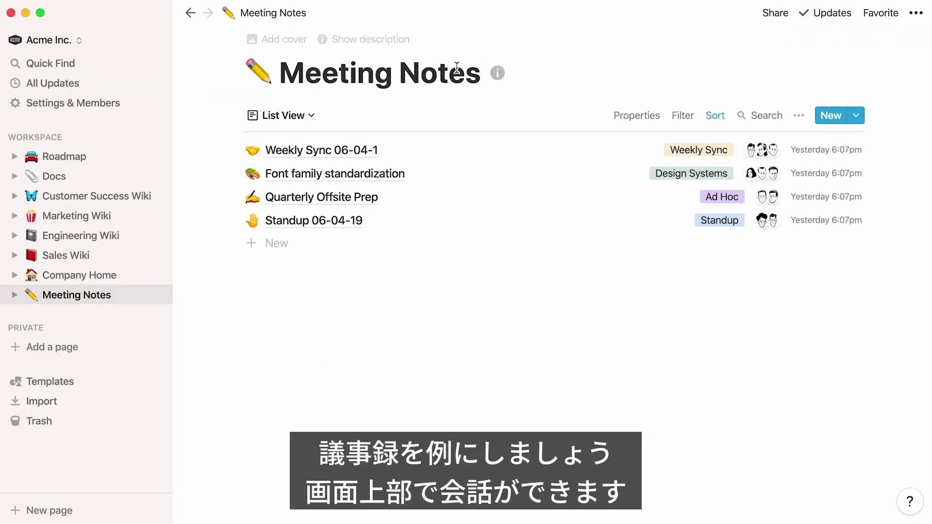
# Step: Comment on Font family standardization, mentioning a teammate: 'please let us know here what Engineering says :)'
pyautogui.click(356, 175)
pyautogui.scroll(-3, 174, 318)
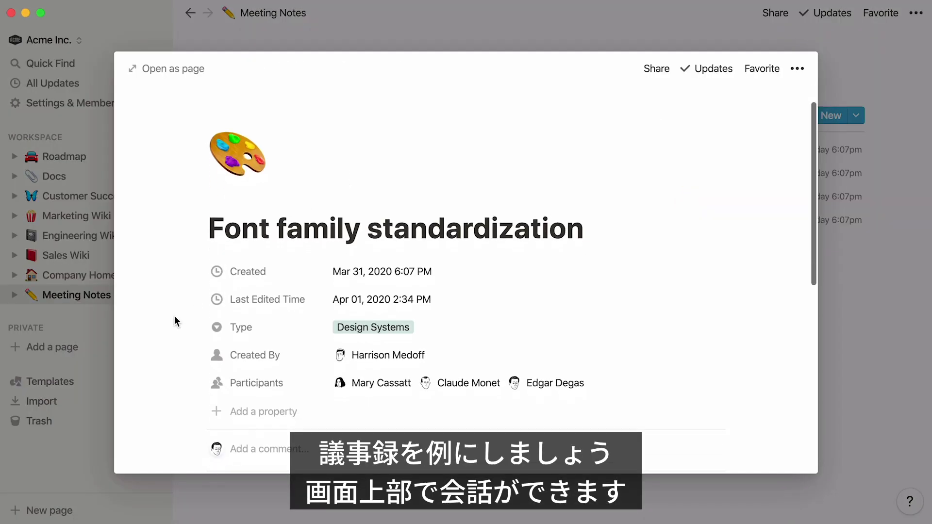
pyautogui.scroll(-3, 174, 316)
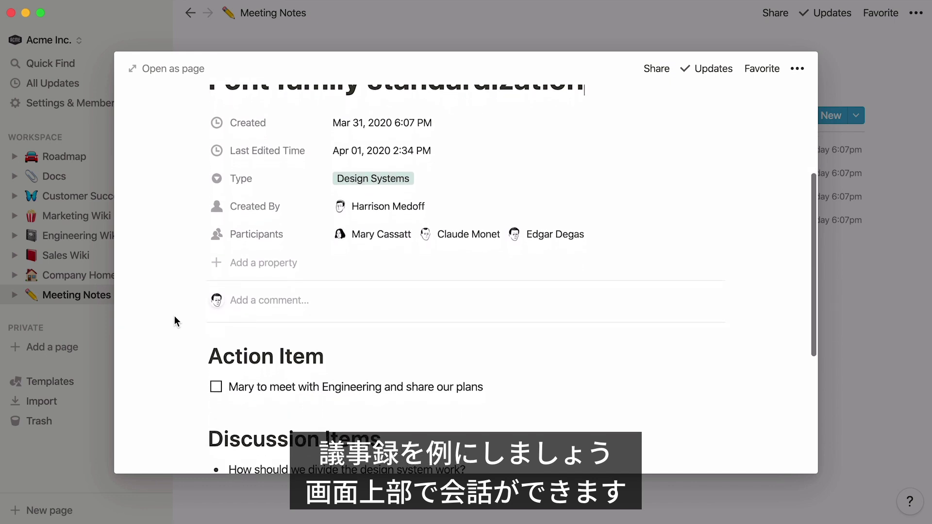
pyautogui.click(299, 281)
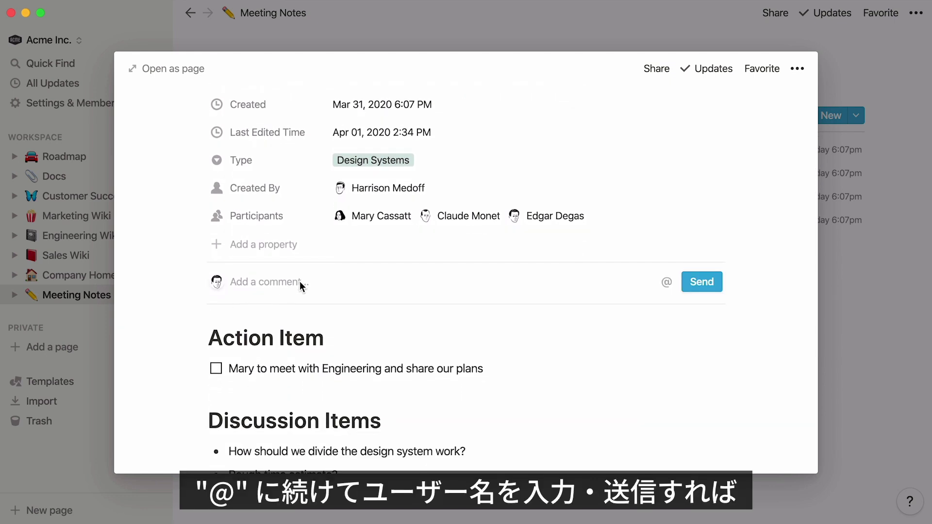
pyautogui.write('@')
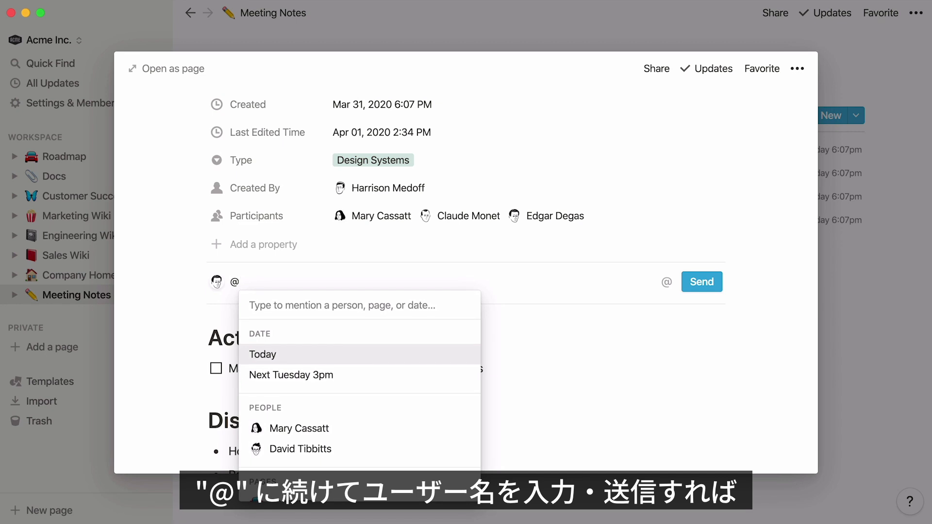
pyautogui.write('mary')
pyautogui.press('Return')
pyautogui.write(', p')
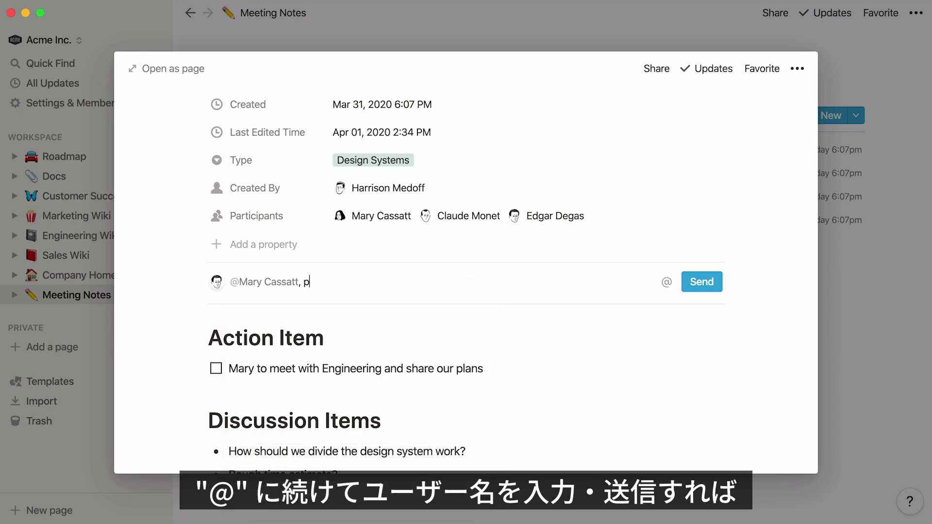
pyautogui.write('lease let us know here what Engineering says :)')
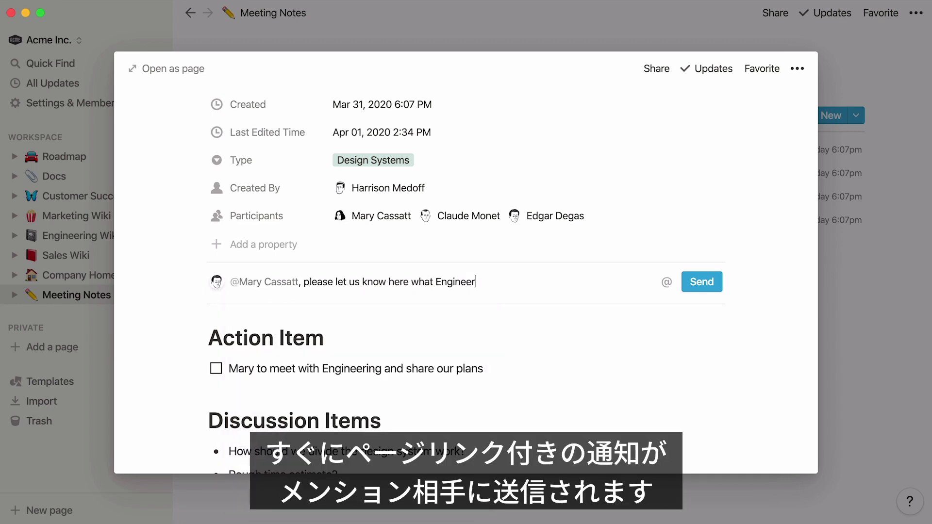
pyautogui.press('Return')
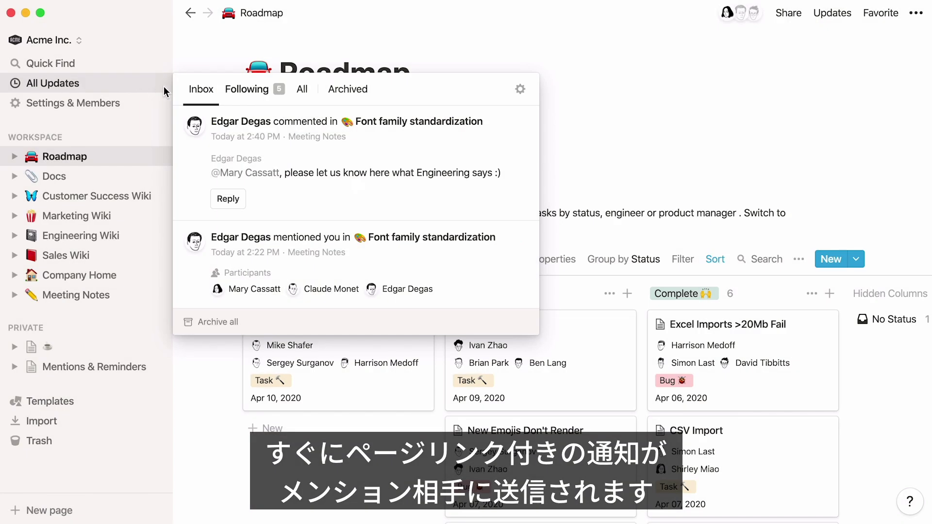
# Step: Resolve that comment from its notification and view the page's resolved discussions
pyautogui.click(373, 127)
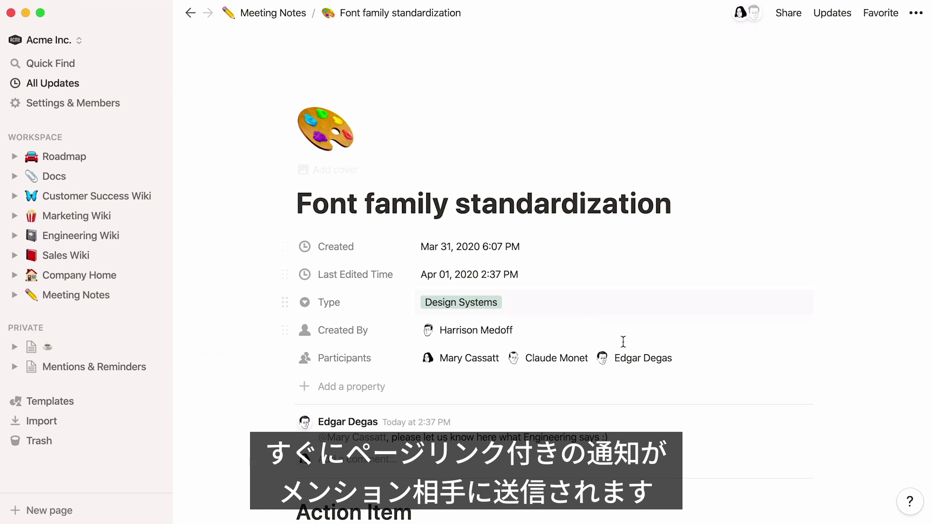
pyautogui.moveTo(693, 416)
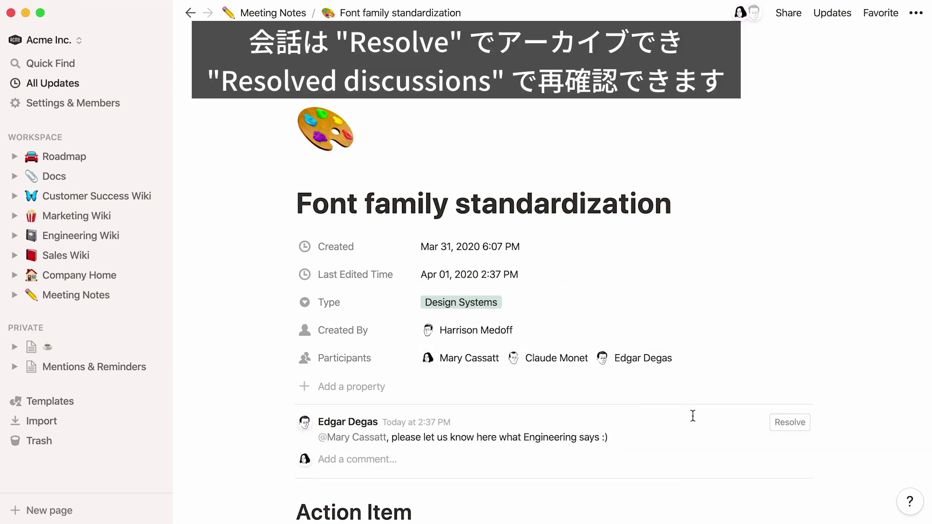
pyautogui.click(787, 424)
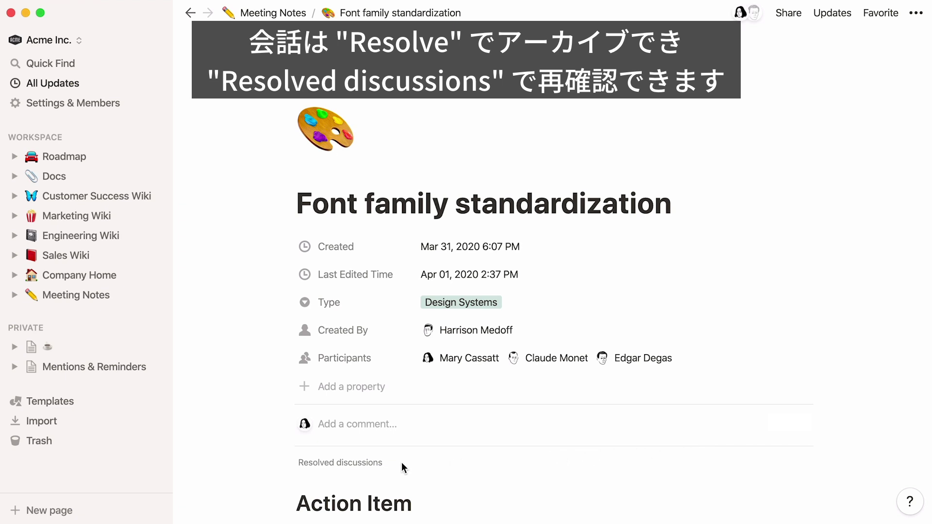
pyautogui.click(373, 465)
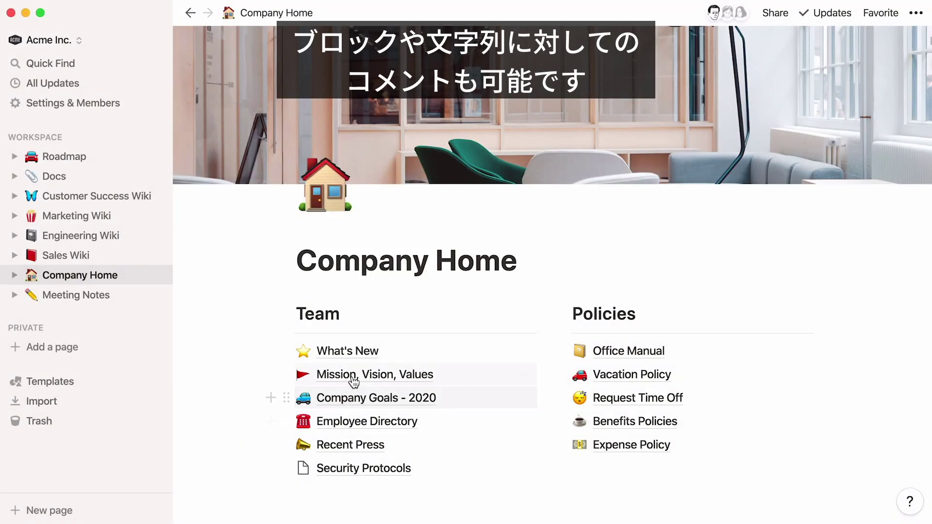
pyautogui.click(353, 381)
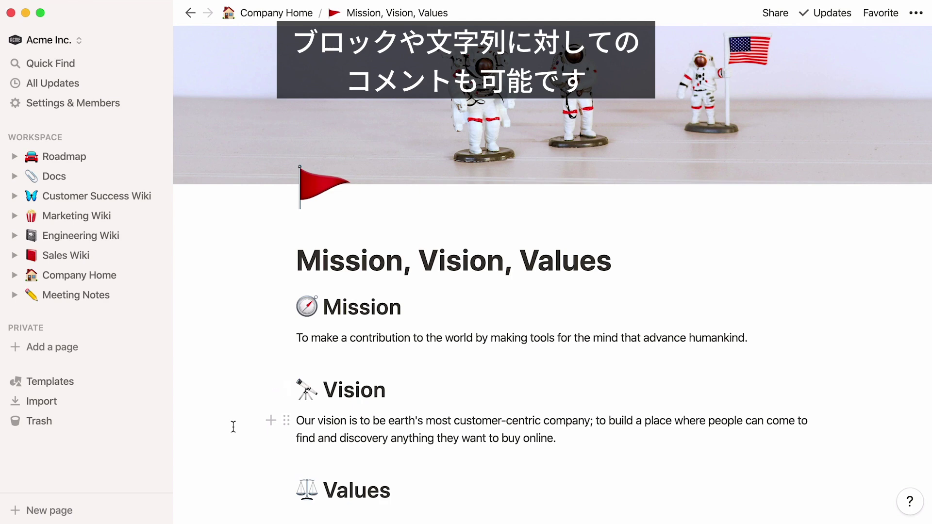
pyautogui.scroll(-5, 234, 426)
pyautogui.scroll(-10, 233, 426)
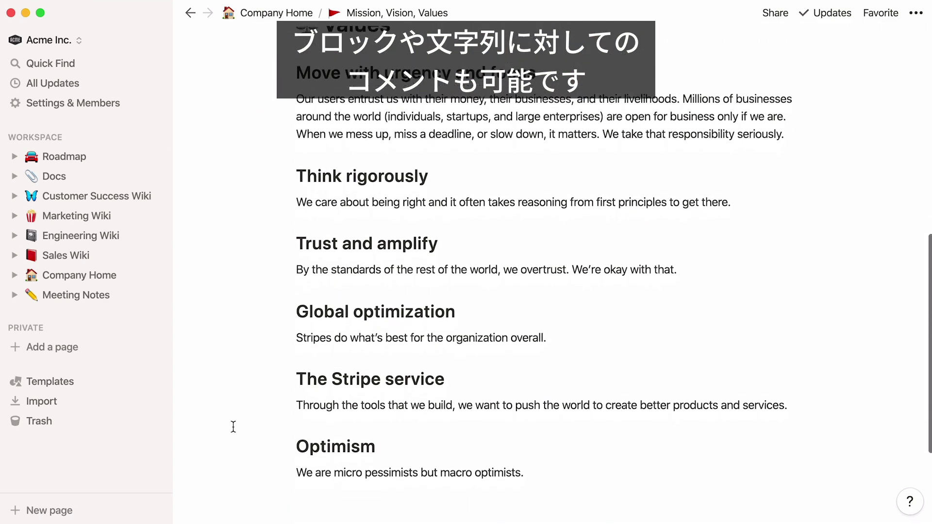
pyautogui.tripleClick(319, 461)
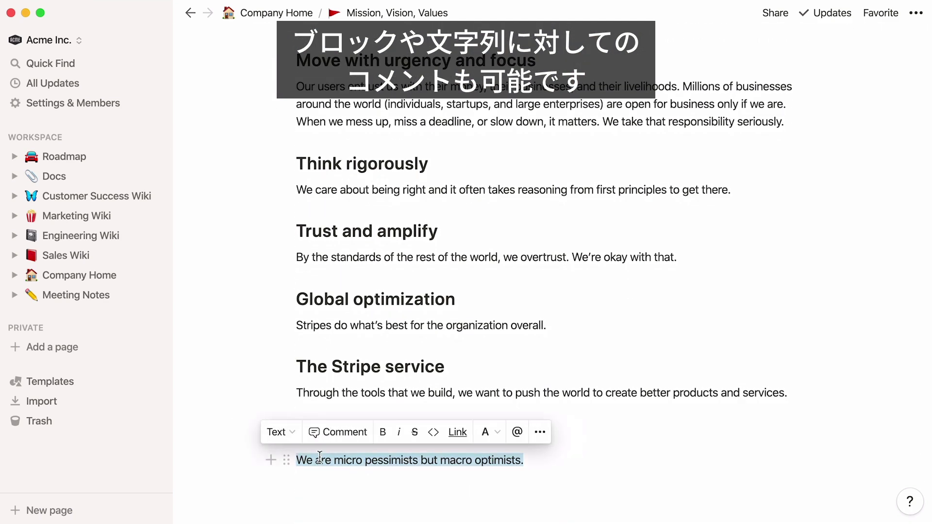
pyautogui.click(334, 434)
pyautogui.write('Interesting! Can')
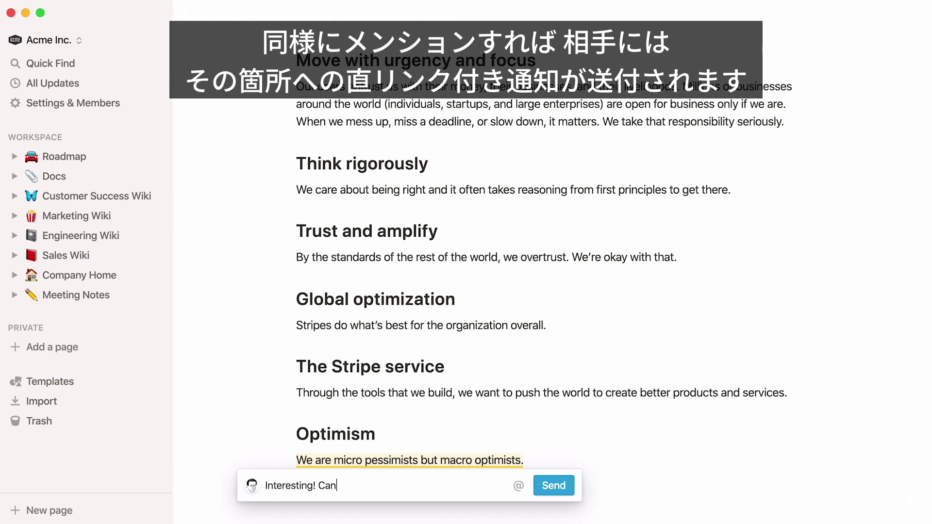
pyautogui.write(' you develop @b')
pyautogui.press('Return')
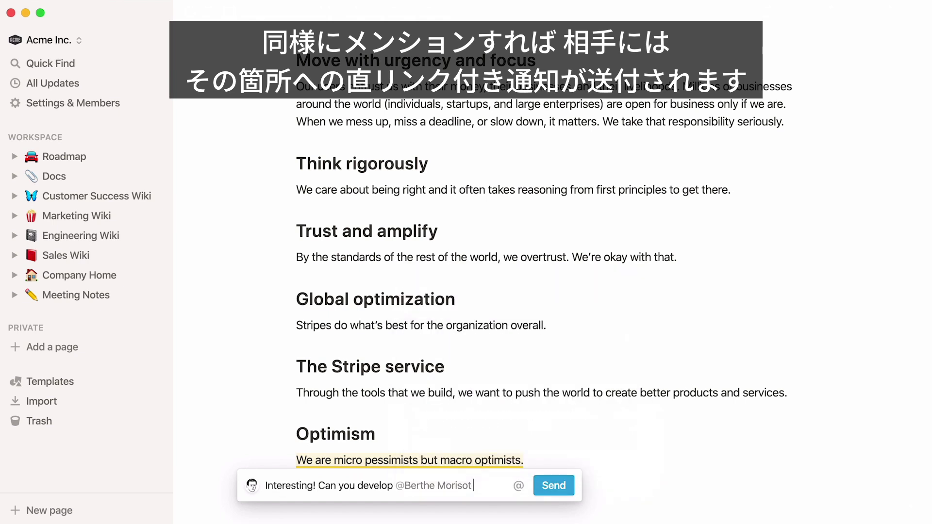
pyautogui.write('?')
pyautogui.press('Return')
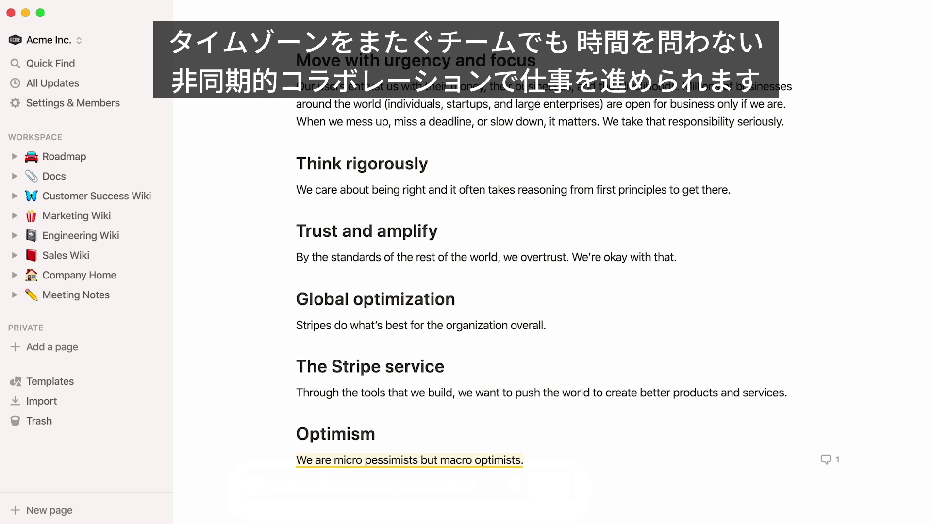
pyautogui.click(252, 13)
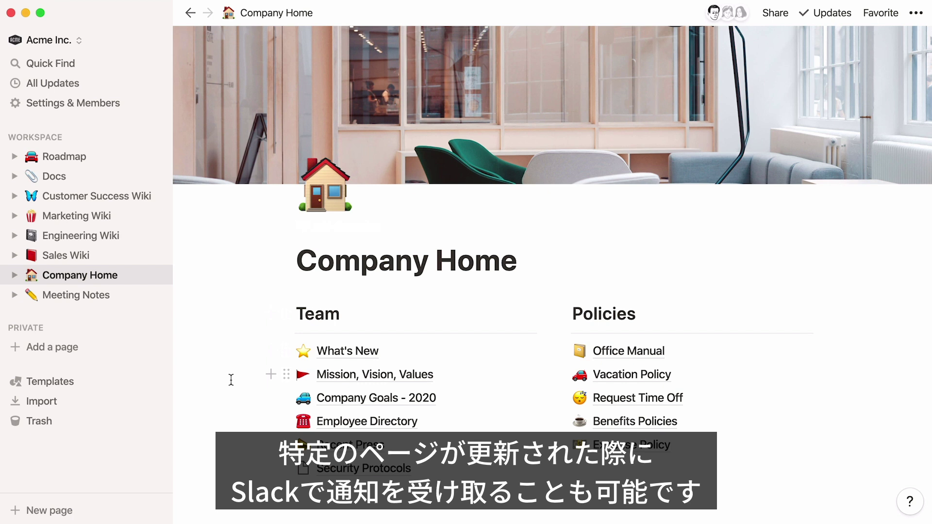
# Step: View What's New and its update history, then visit Sales Wiki, Marketing Wiki and Roadmap
pyautogui.click(330, 354)
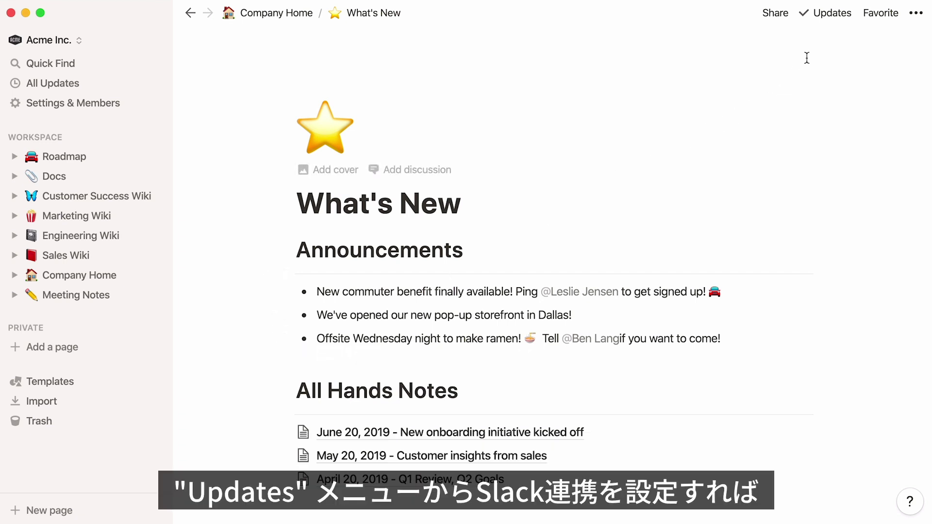
pyautogui.click(831, 20)
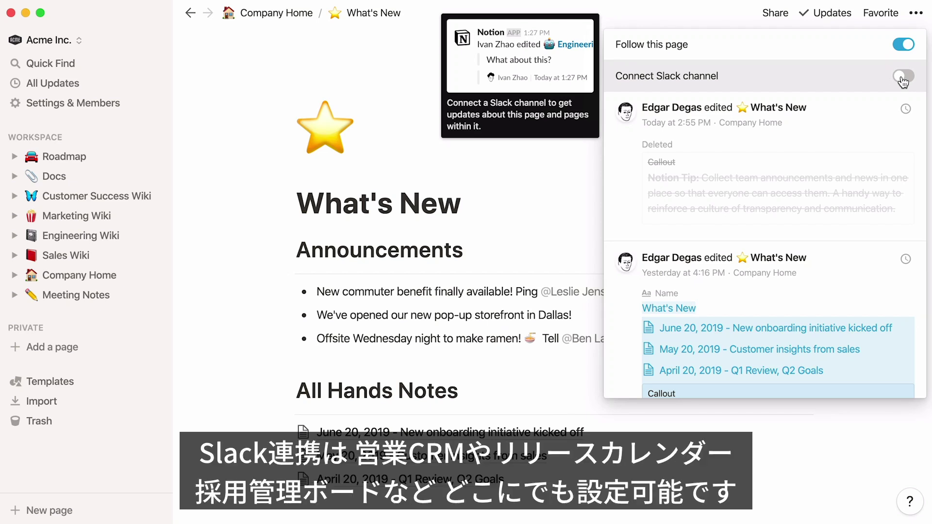
pyautogui.click(98, 258)
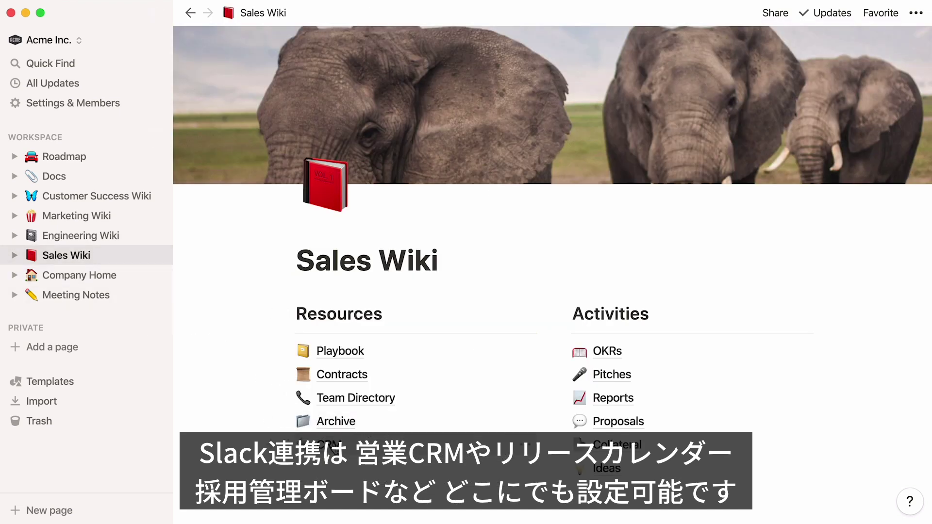
pyautogui.click(161, 215)
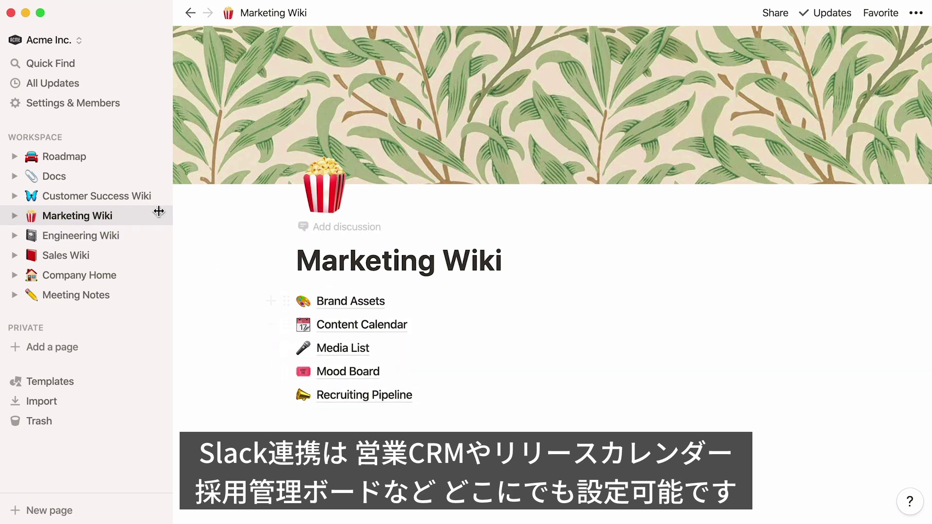
pyautogui.click(104, 161)
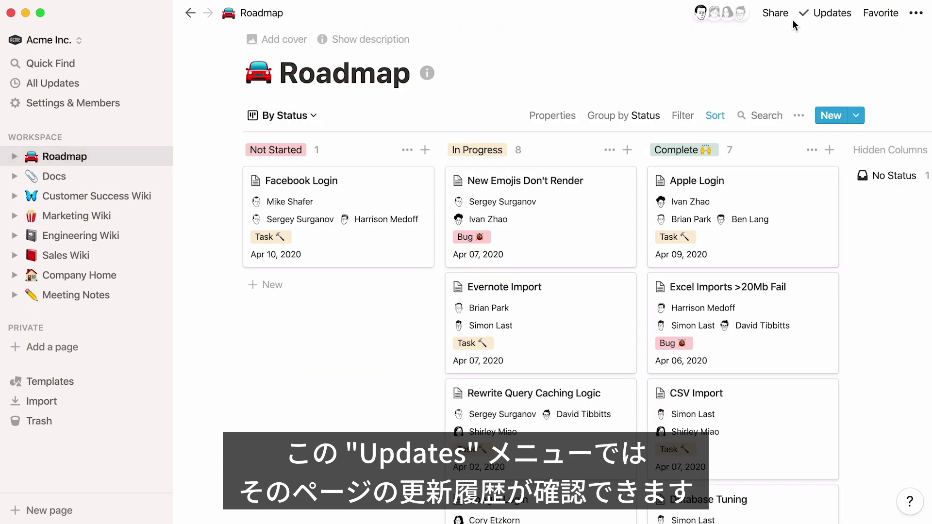
pyautogui.click(825, 14)
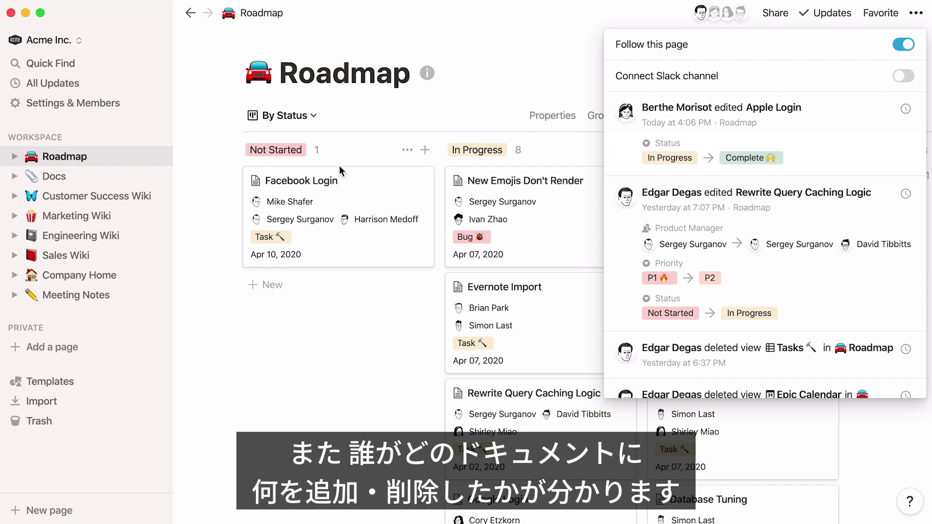
pyautogui.click(115, 178)
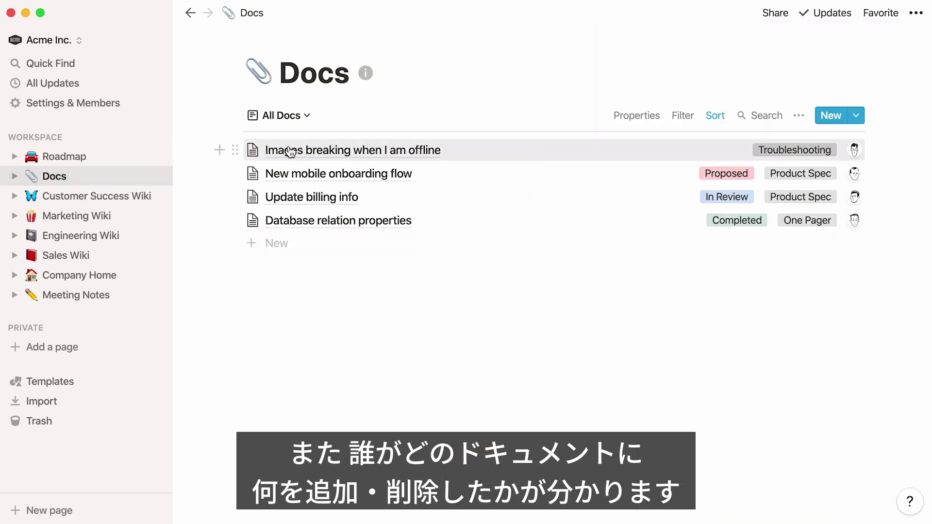
pyautogui.click(277, 150)
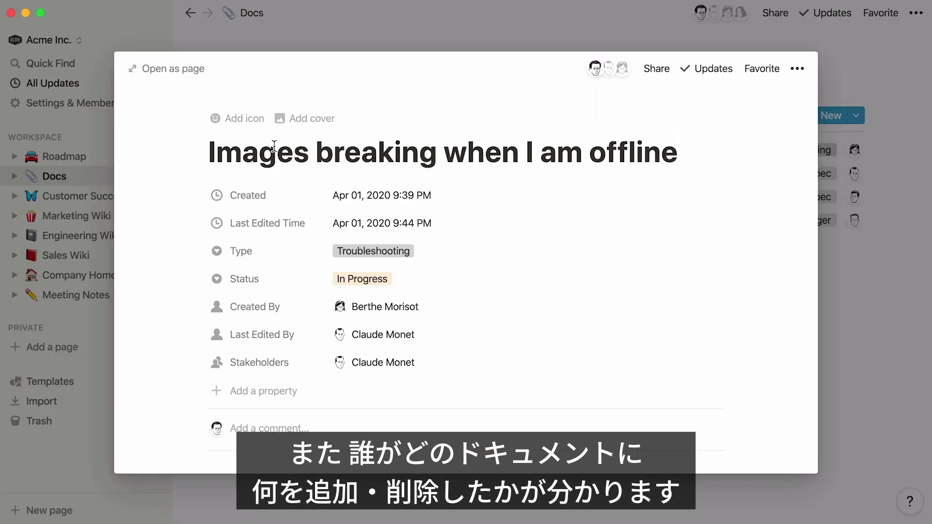
pyautogui.click(706, 71)
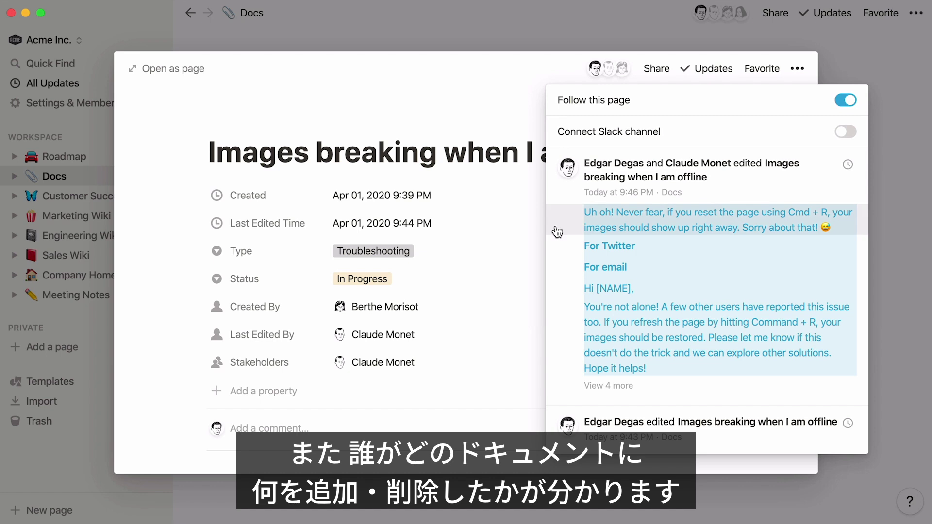
pyautogui.scroll(-5, 558, 232)
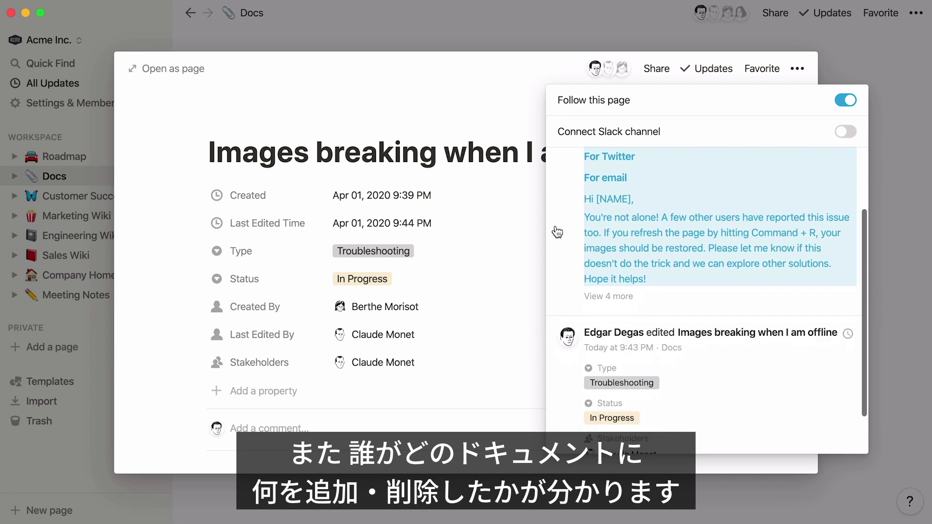
pyautogui.click(346, 28)
pyautogui.click(115, 164)
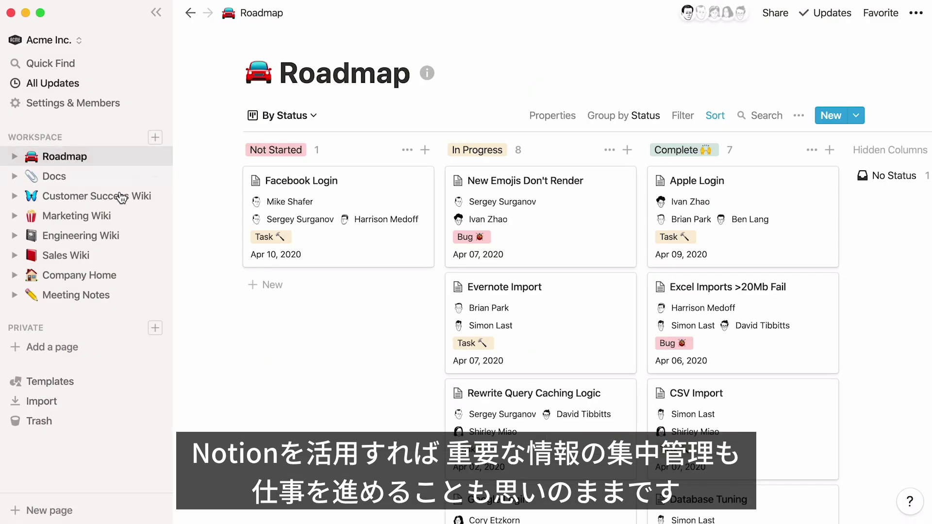
# Step: Pass through Engineering Wiki, Sales Wiki and Meeting Notes before landing on Company Home
pyautogui.click(128, 237)
pyautogui.click(119, 256)
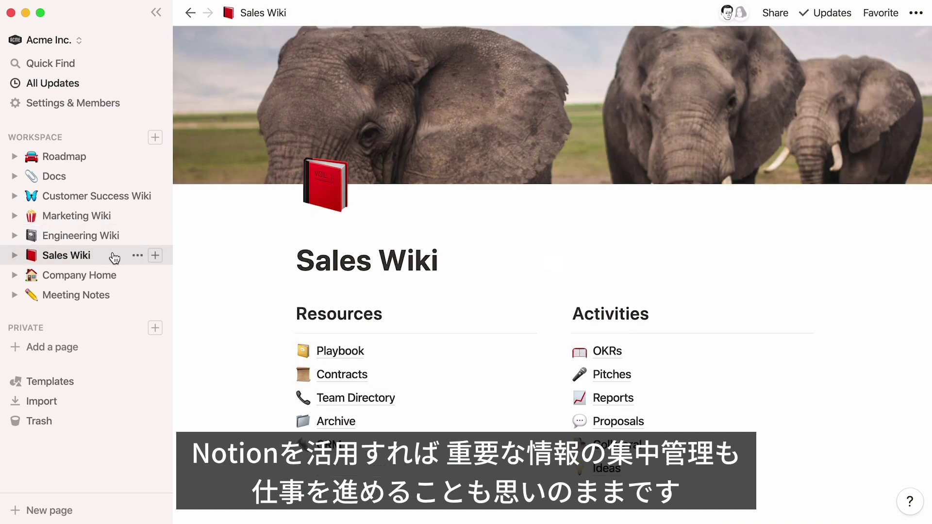
pyautogui.click(120, 295)
pyautogui.click(123, 275)
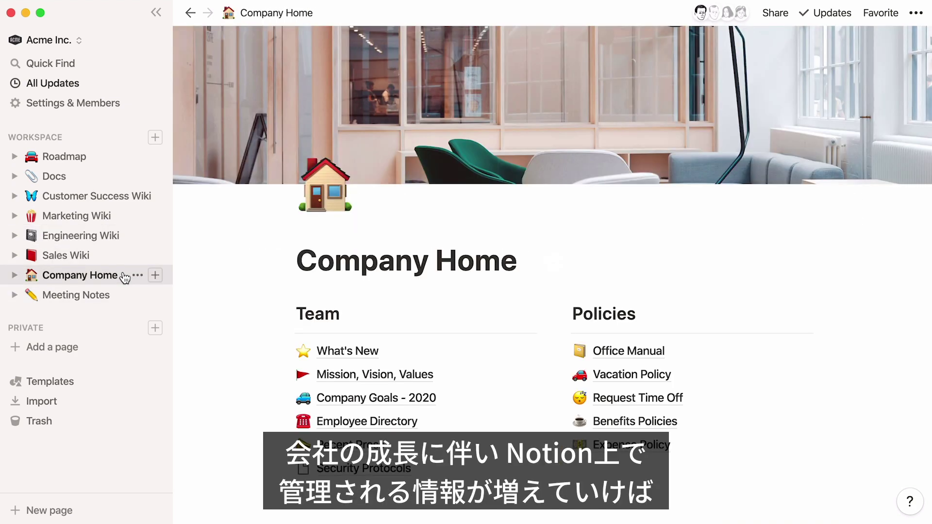